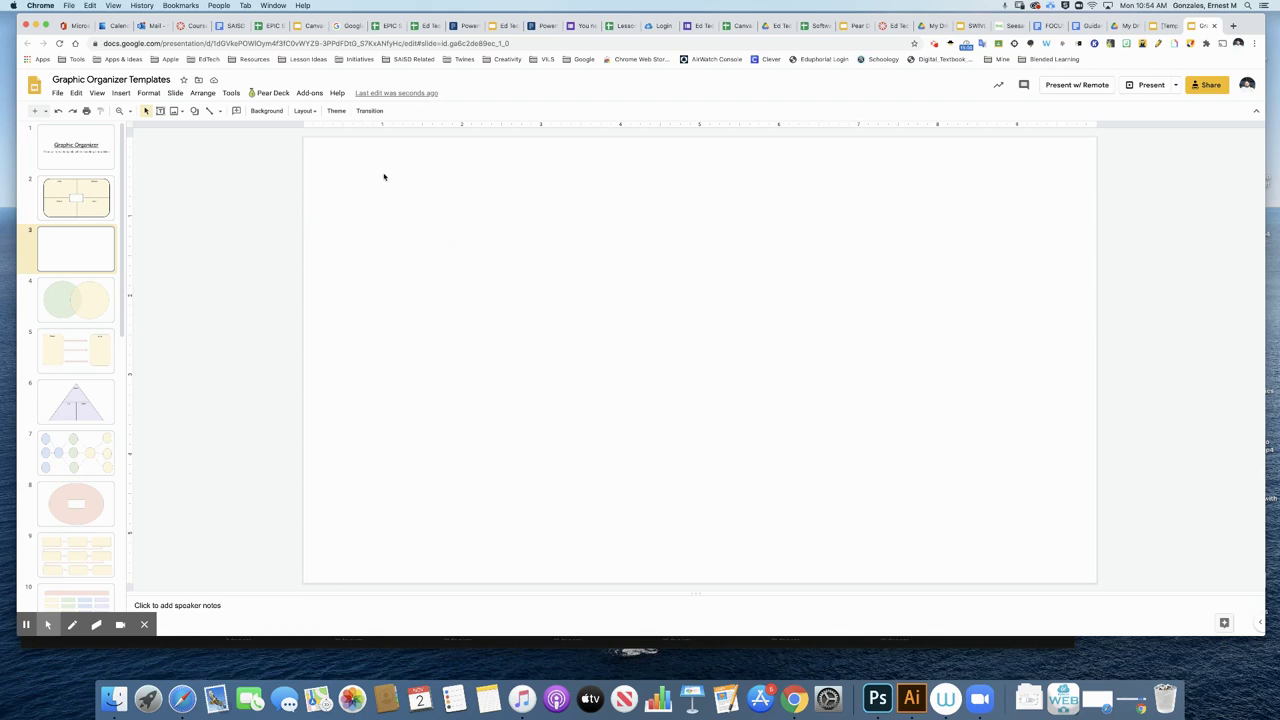
# Draw a horizontal line across the top of slide 3 and a vertical divider down the middle
pyautogui.click(222, 113)
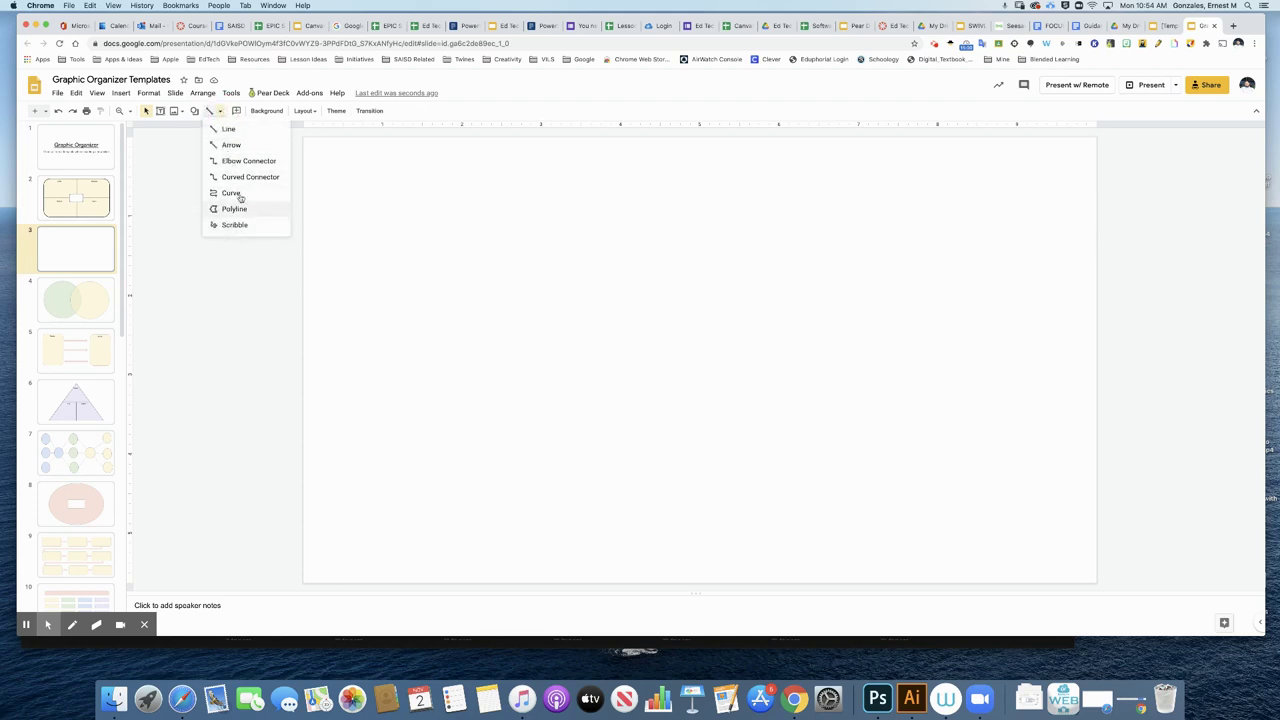
pyautogui.click(230, 130)
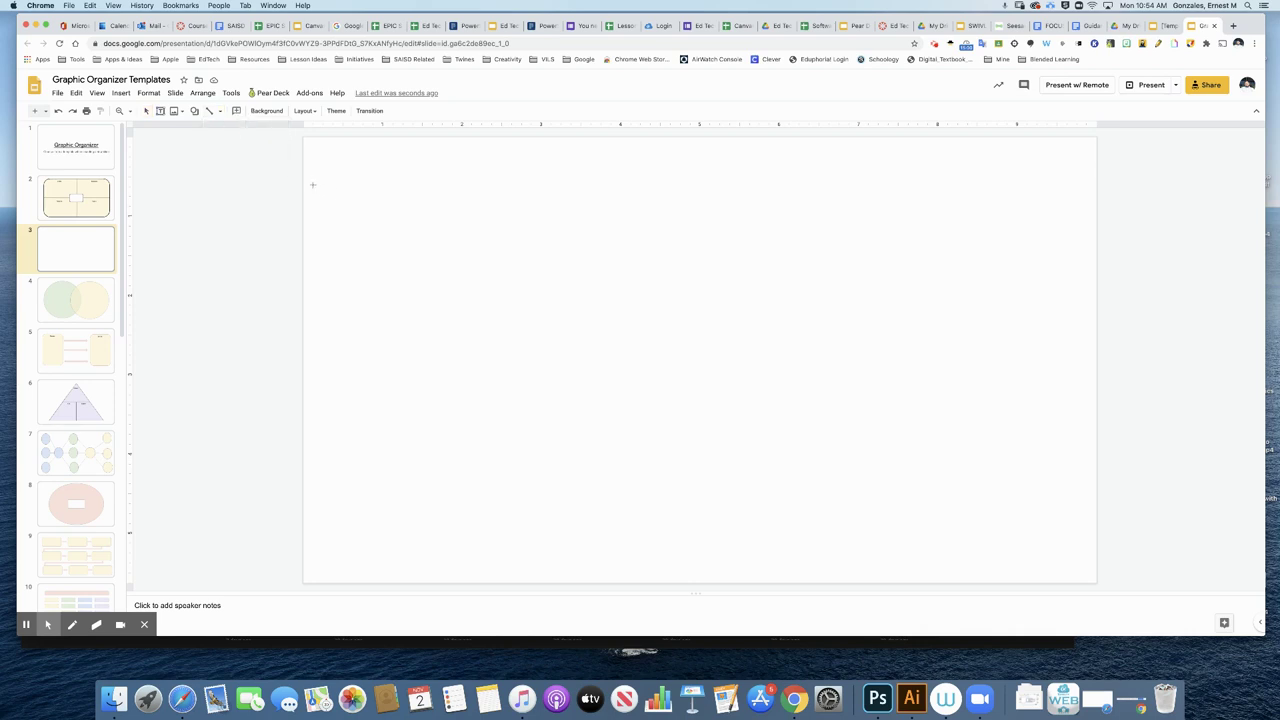
pyautogui.moveTo(308, 184)
pyautogui.mouseDown()
pyautogui.moveTo(666, 208)
pyautogui.moveTo(1084, 204)
pyautogui.mouseUp()
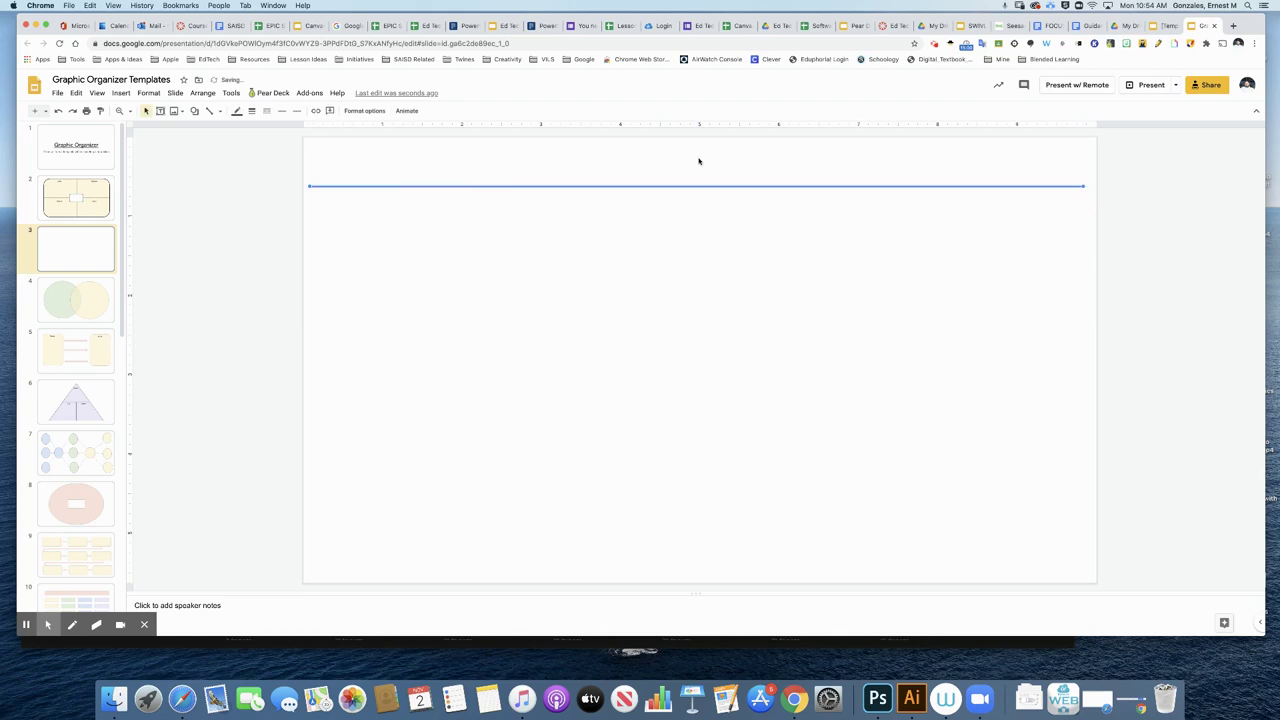
pyautogui.click(209, 111)
pyautogui.moveTo(698, 141)
pyautogui.mouseDown()
pyautogui.moveTo(717, 340)
pyautogui.moveTo(714, 531)
pyautogui.moveTo(720, 473)
pyautogui.mouseUp()
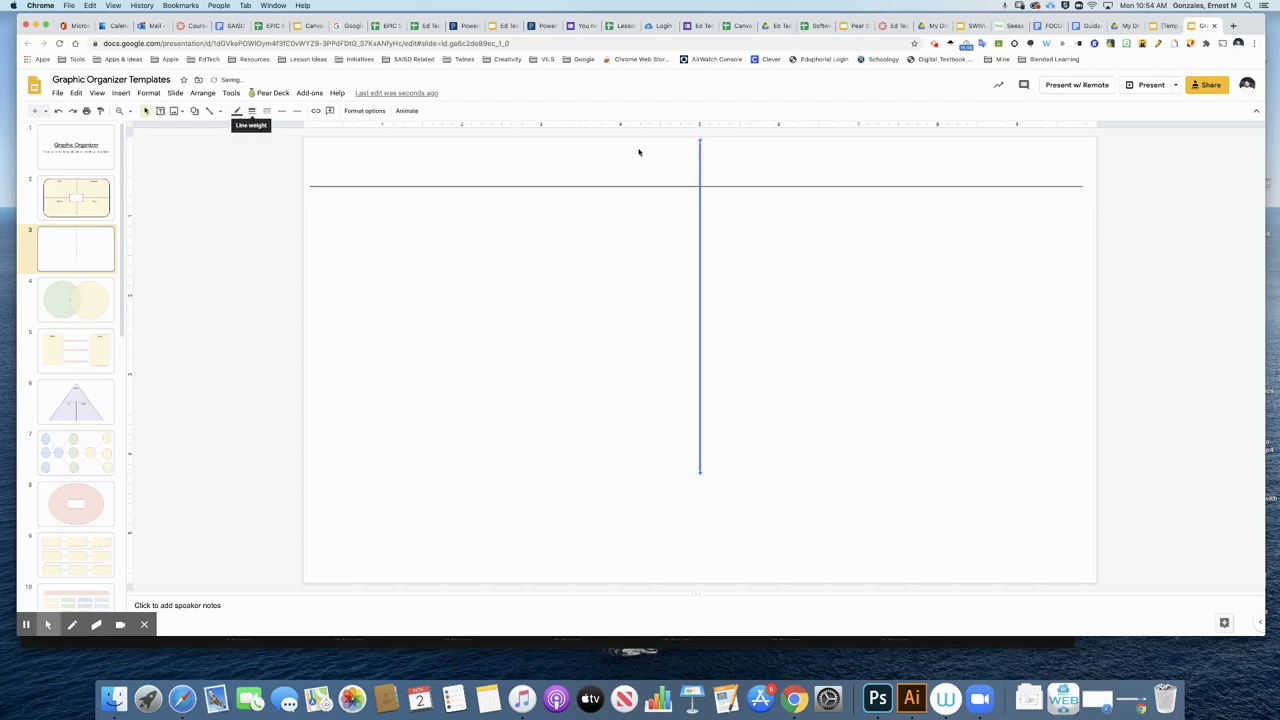
# Give both the vertical and horizontal lines a heavier line weight
pyautogui.click(251, 110)
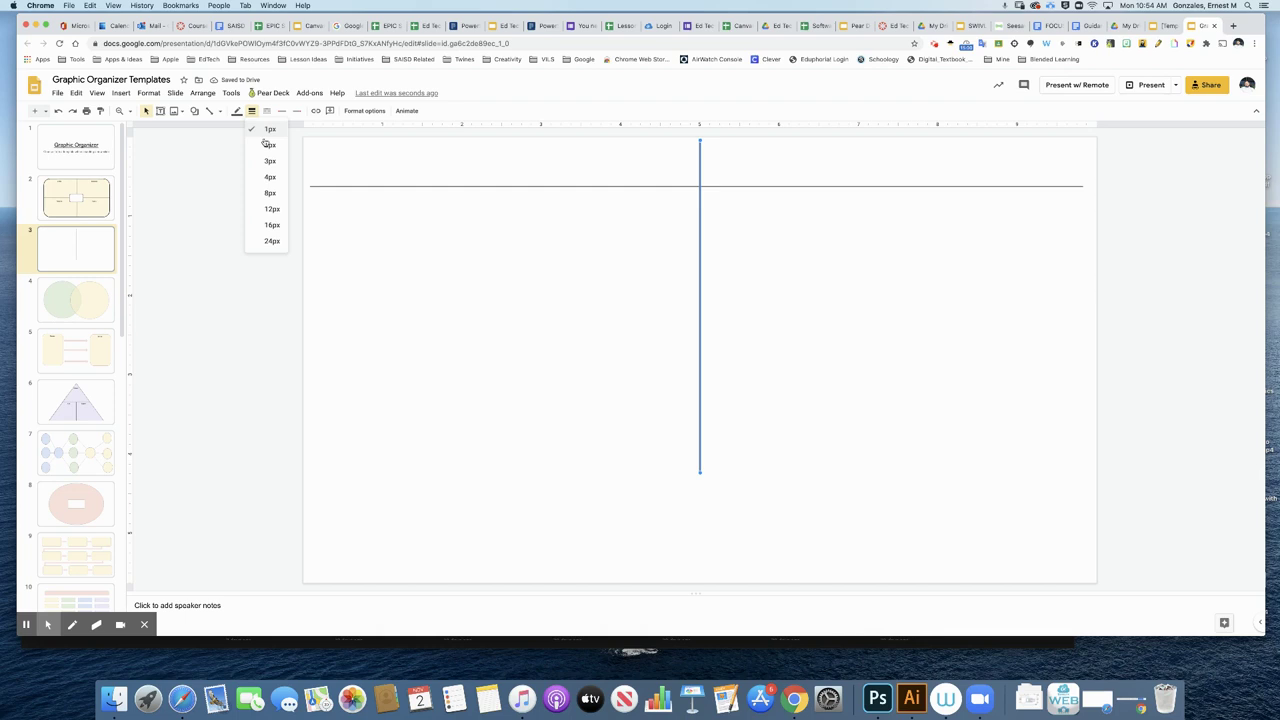
pyautogui.click(270, 185)
pyautogui.click(477, 188)
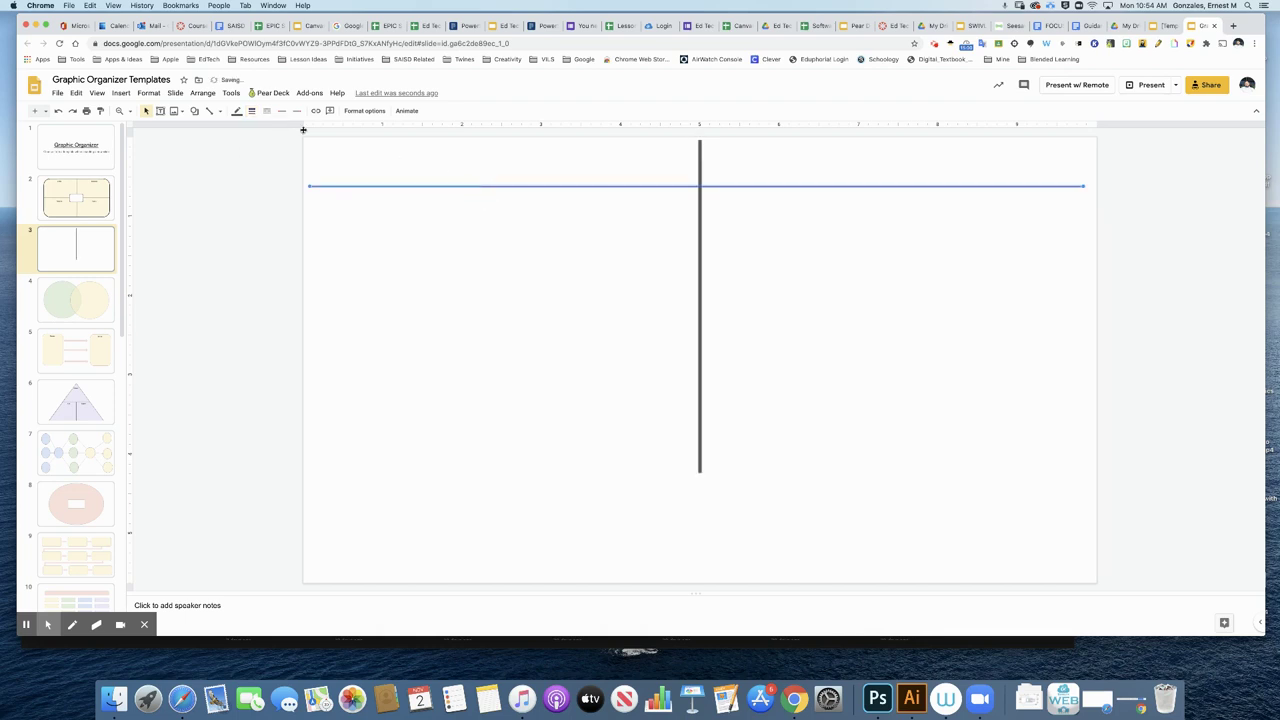
pyautogui.click(251, 110)
pyautogui.click(276, 181)
pyautogui.click(271, 226)
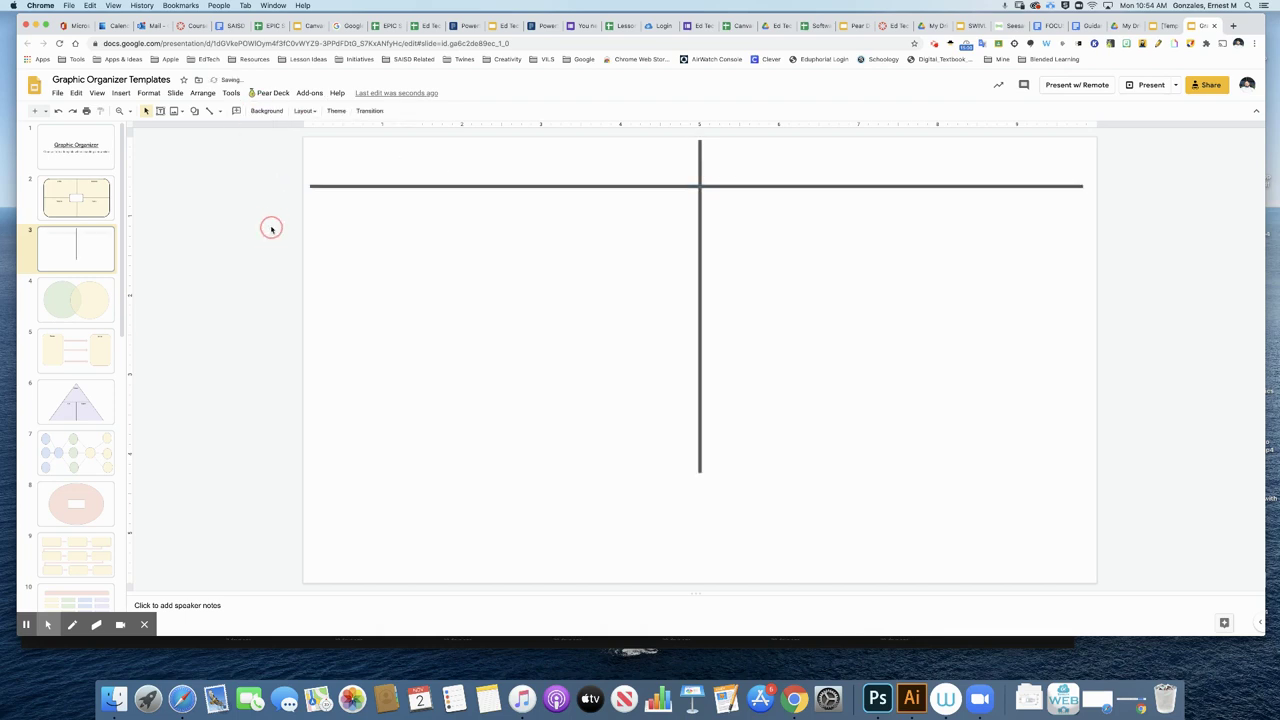
# Draw a rectangle spanning the bottom of the slide
pyautogui.click(194, 110)
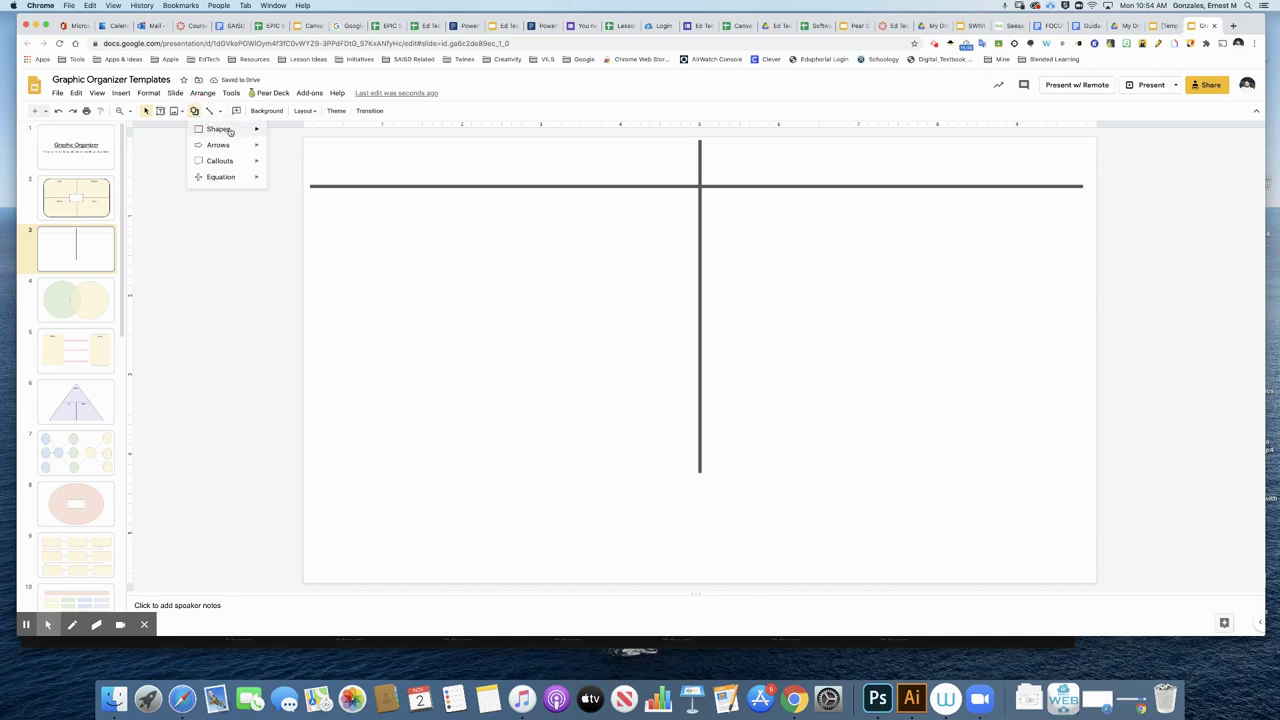
pyautogui.moveTo(218, 129)
pyautogui.click(273, 132)
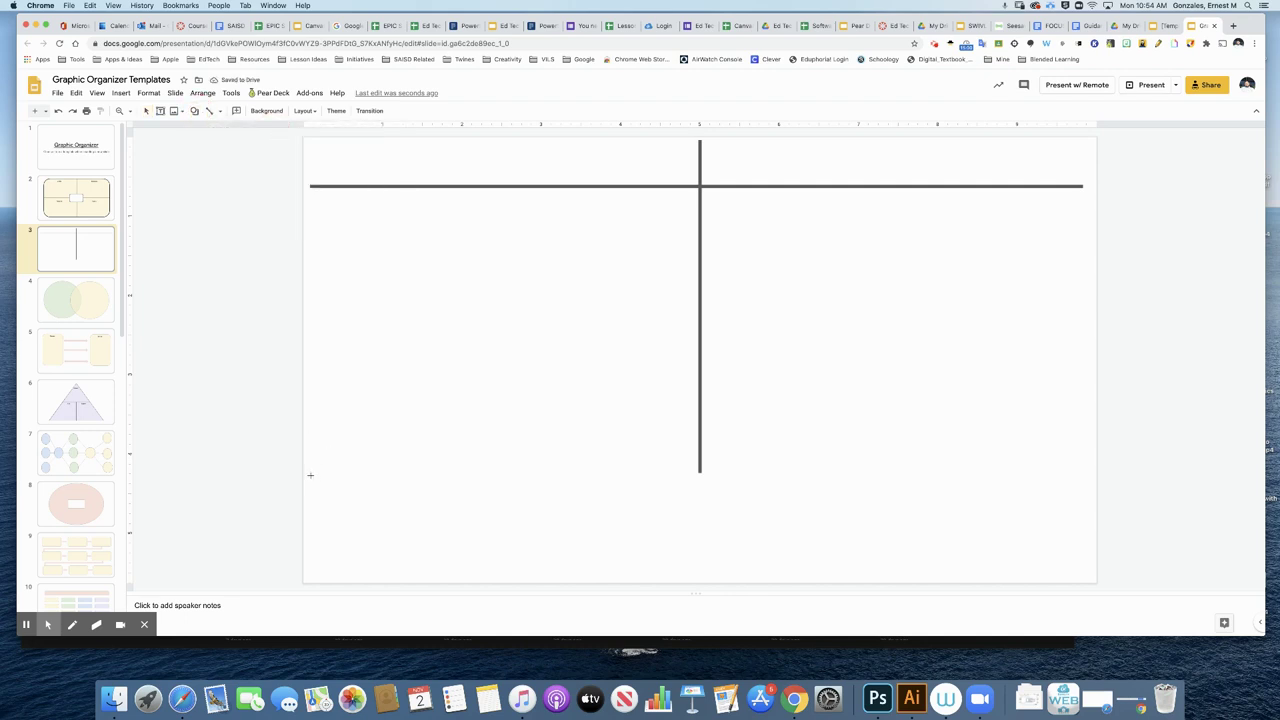
pyautogui.moveTo(310, 476); pyautogui.dragTo(1091, 577)
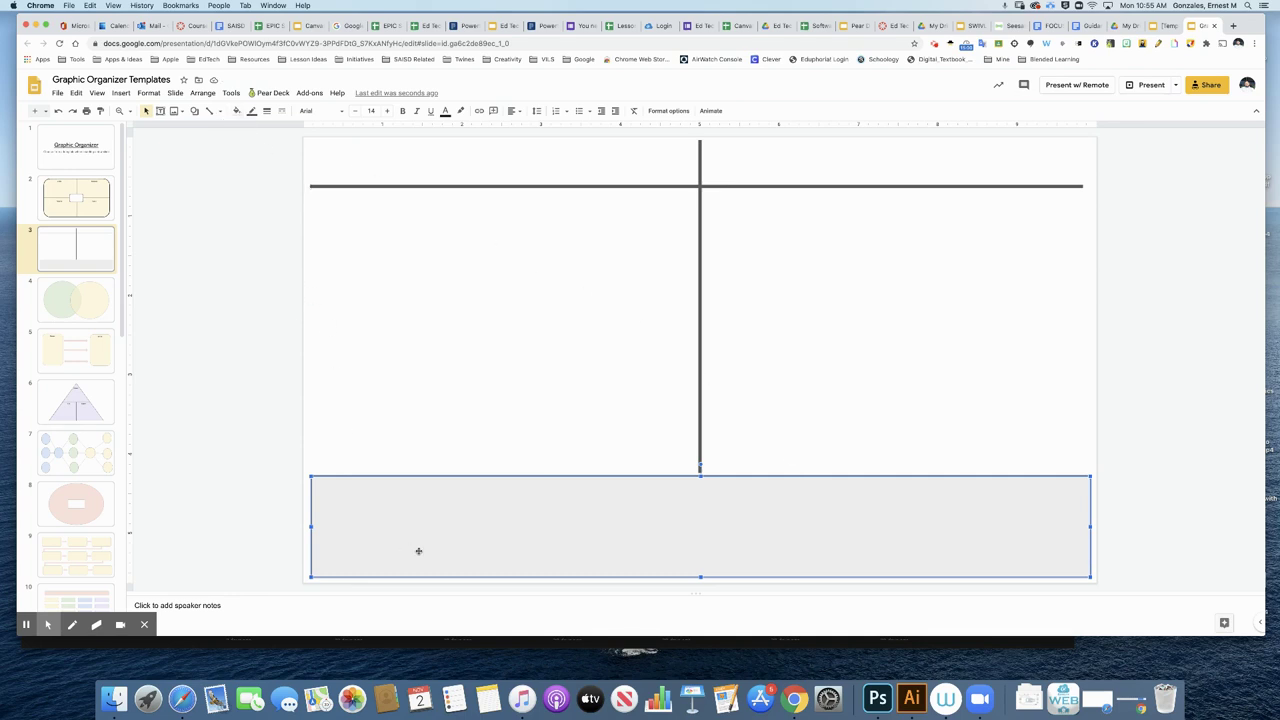
# Fill the rectangle light blue with a 4px border, then pick the text box tool
pyautogui.click(236, 111)
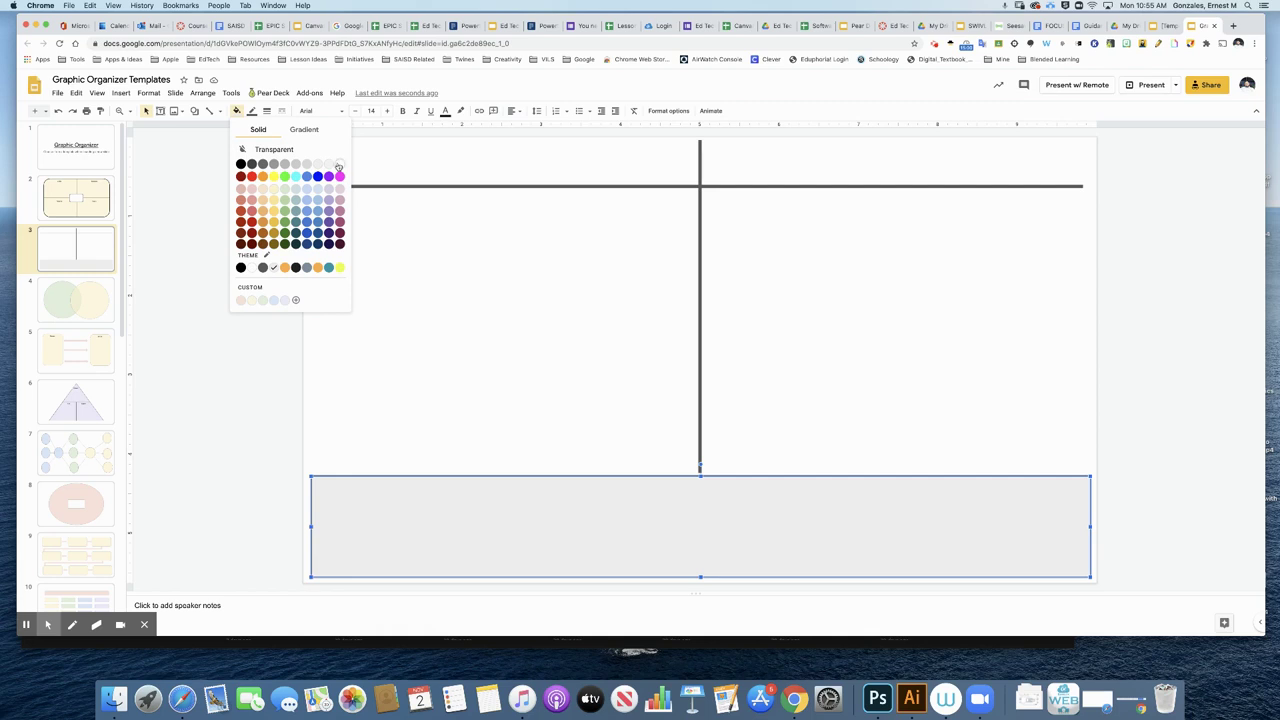
pyautogui.click(289, 150)
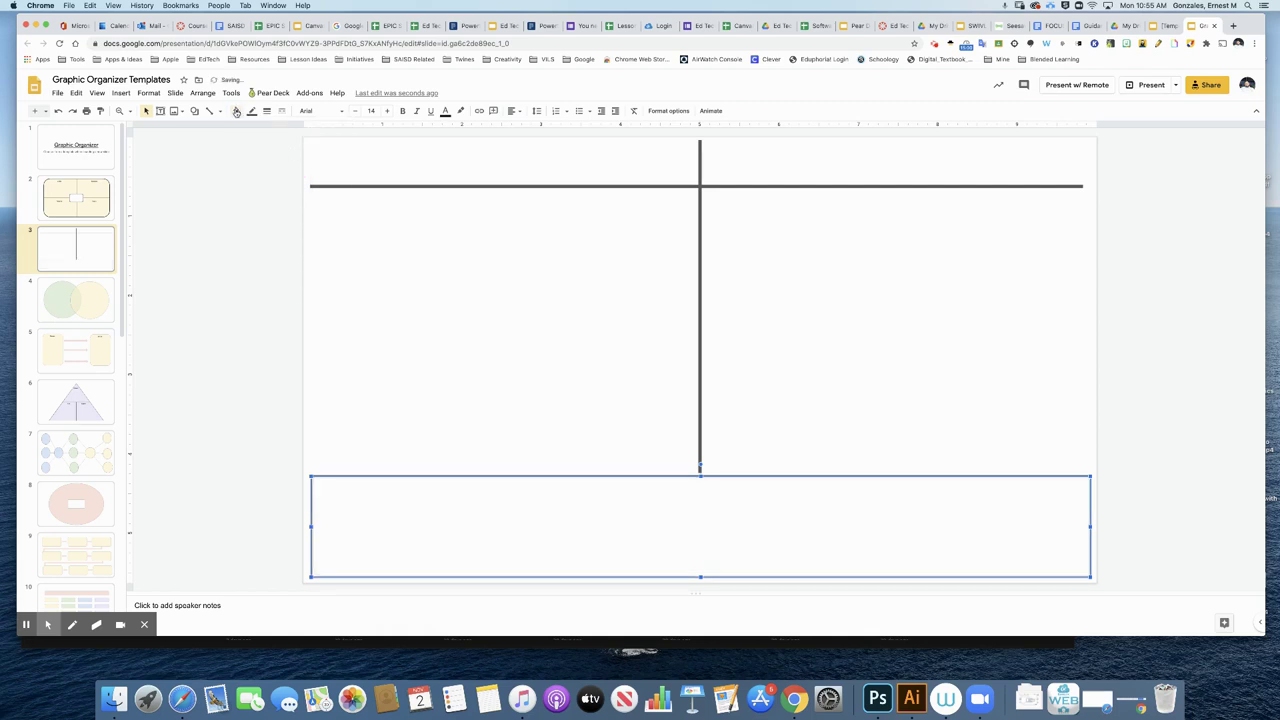
pyautogui.click(237, 112)
pyautogui.click(318, 188)
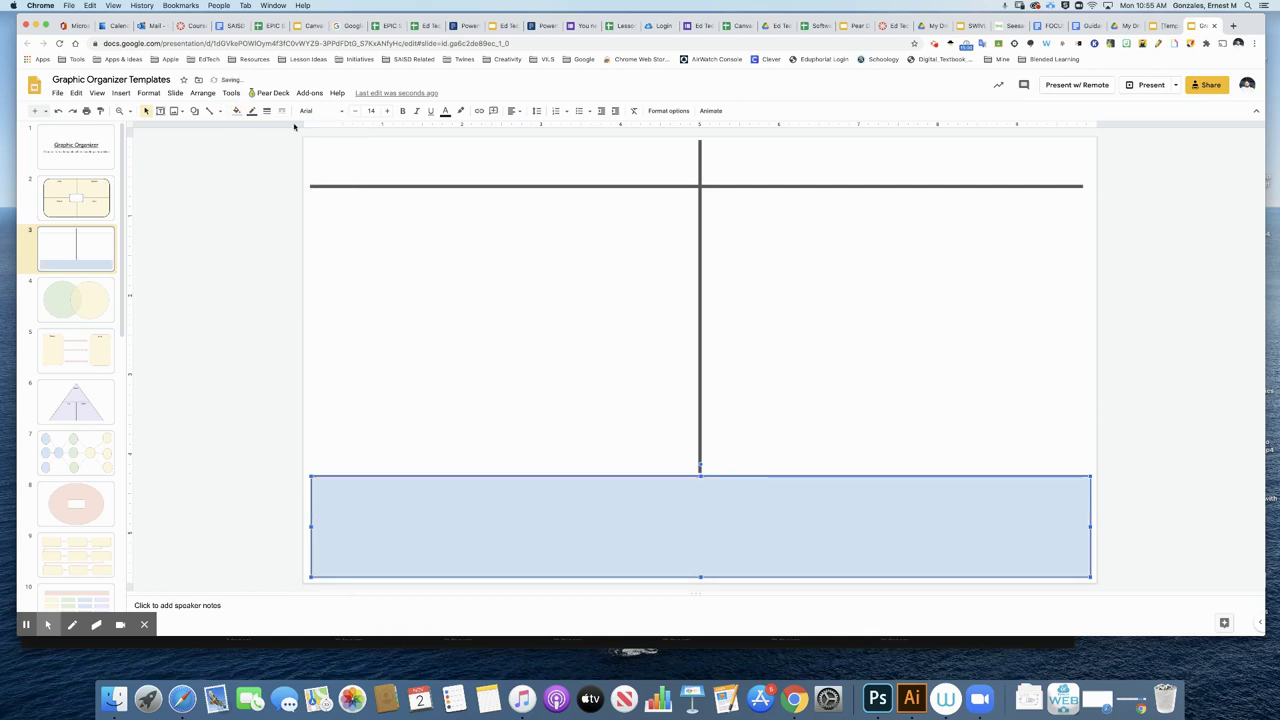
pyautogui.click(253, 112)
pyautogui.click(267, 111)
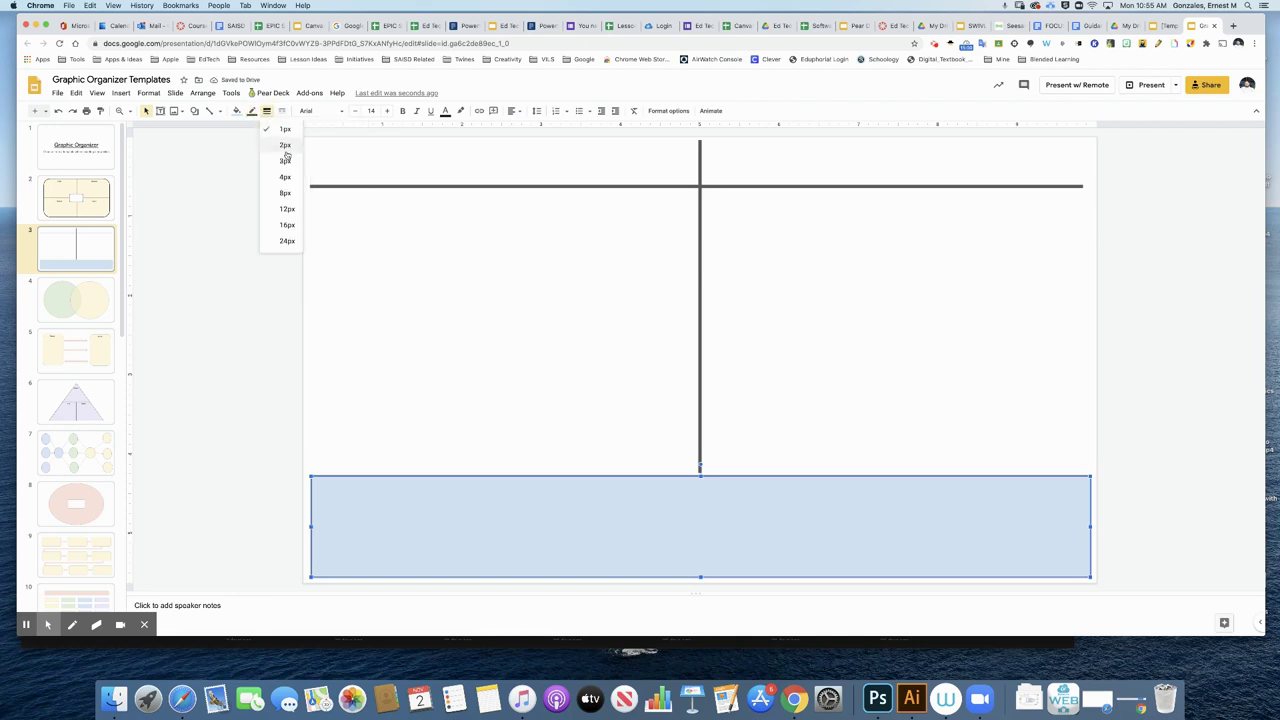
pyautogui.click(285, 178)
pyautogui.click(160, 111)
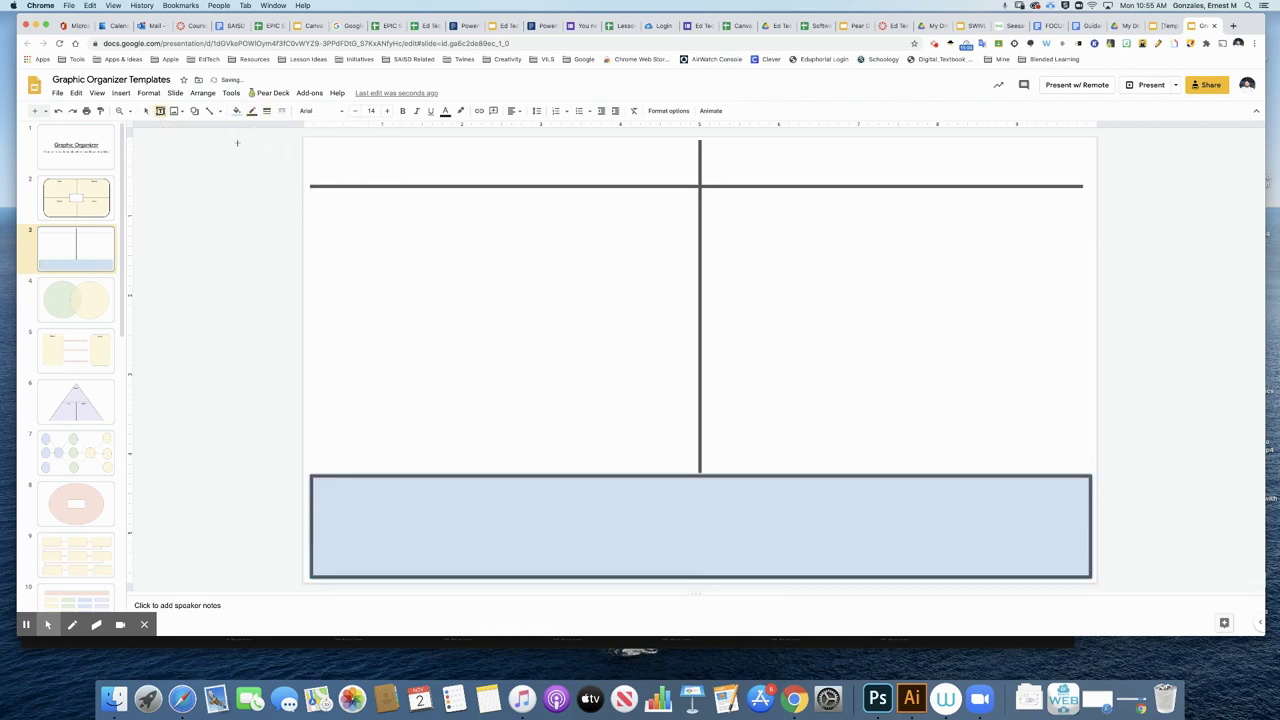
# Add a 24-point 'A' header centered above the left column
pyautogui.click(479, 163)
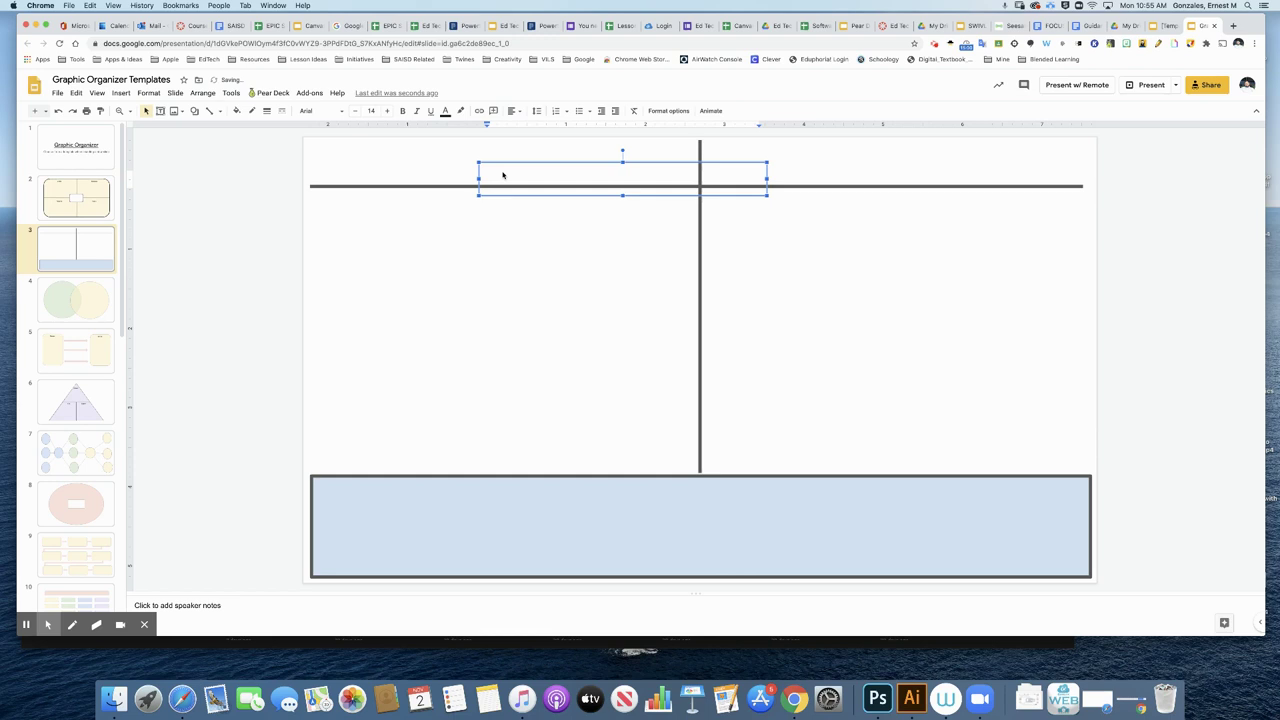
pyautogui.write('A')
pyautogui.moveTo(767, 179); pyautogui.dragTo(530, 186)
pyautogui.doubleClick(481, 162)
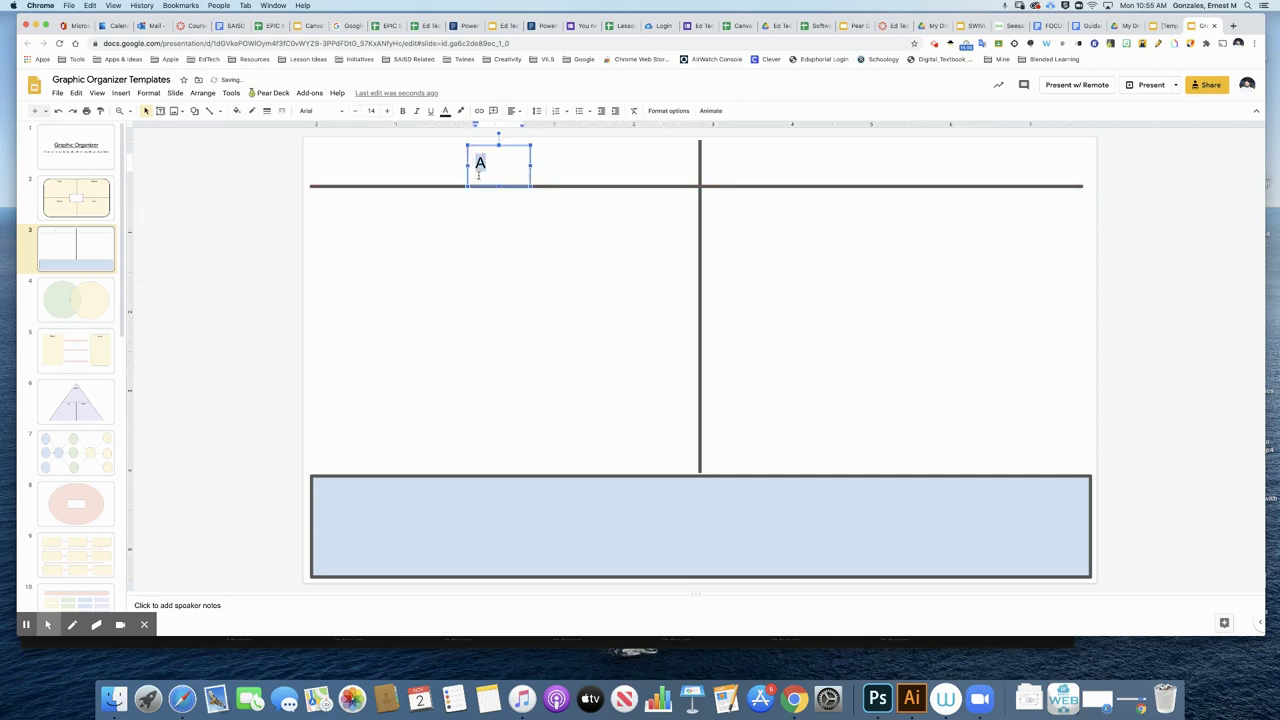
pyautogui.click(385, 111)
pyautogui.click(386, 111)
pyautogui.click(387, 111)
pyautogui.click(387, 111)
pyautogui.click(388, 112)
pyautogui.click(389, 112)
pyautogui.click(388, 111)
pyautogui.click(388, 111)
pyautogui.click(388, 111)
pyautogui.click(388, 111)
pyautogui.moveTo(490, 145); pyautogui.dragTo(503, 162)
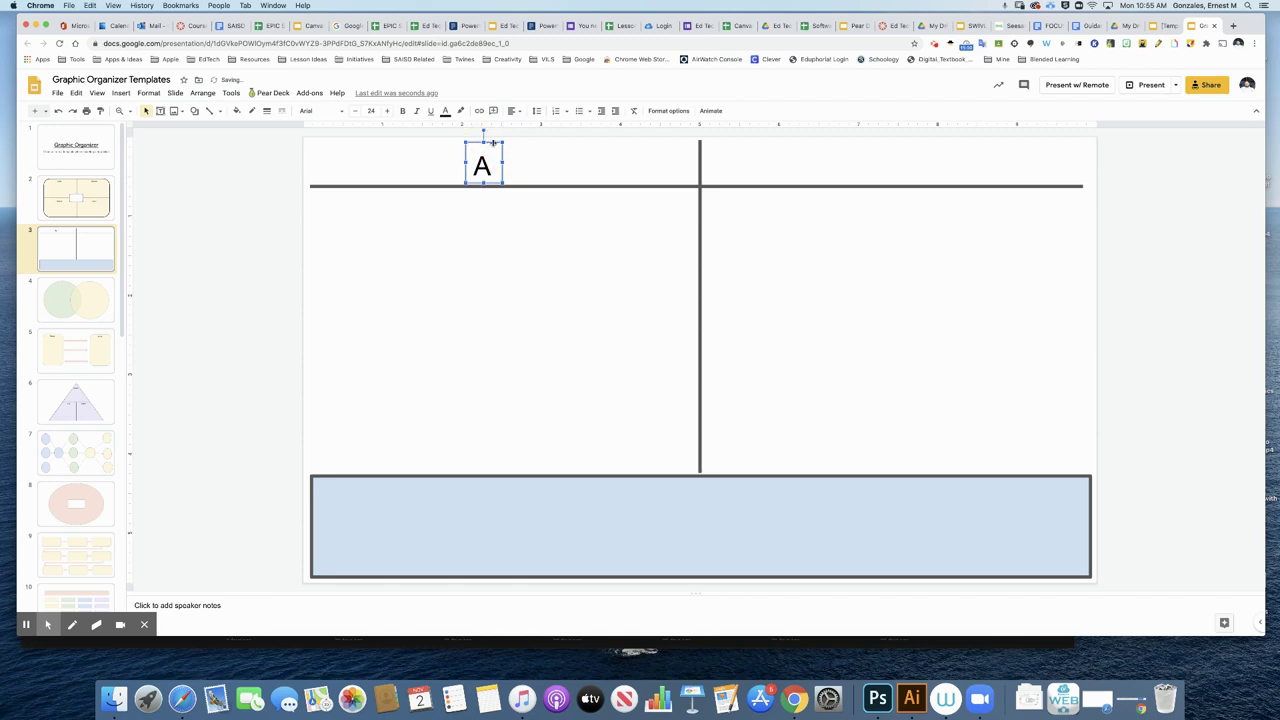
# Duplicate the header over the right column and change it to 'B'
pyautogui.press('super+d')
pyautogui.moveTo(505, 155); pyautogui.dragTo(922, 160)
pyautogui.click(920, 160)
pyautogui.doubleClick(920, 163)
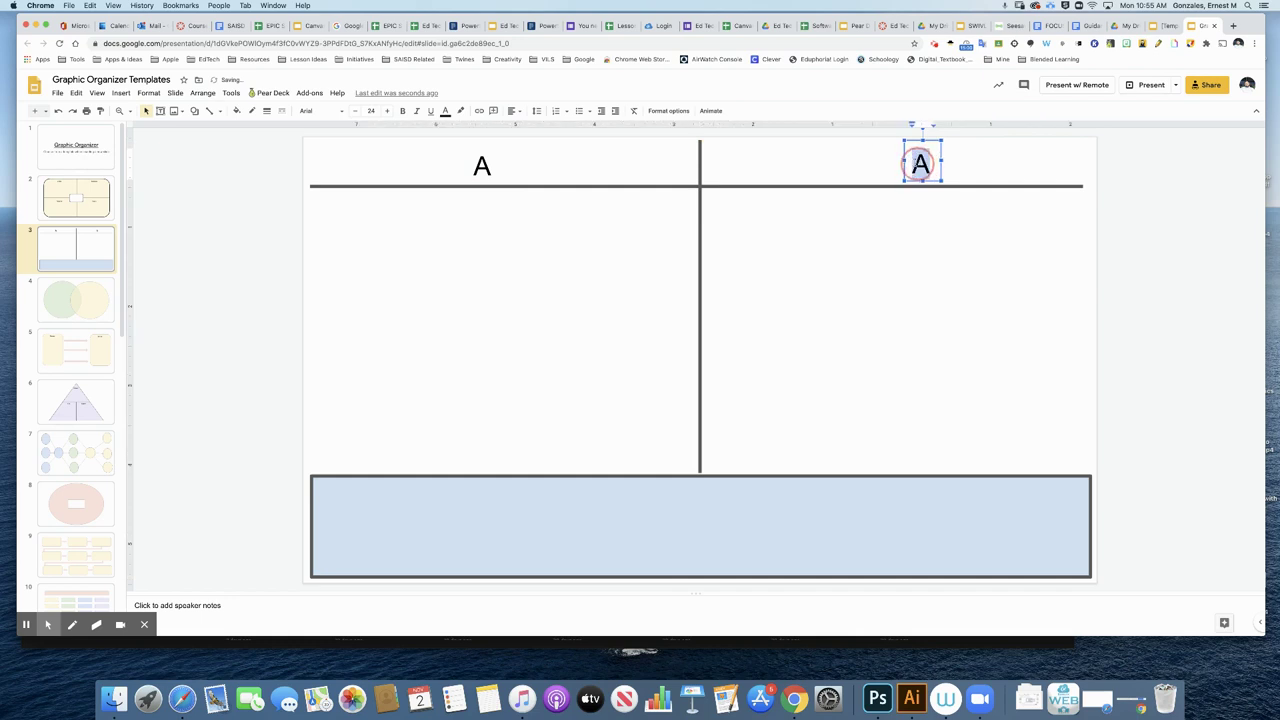
pyautogui.write('B')
pyautogui.click(1124, 187)
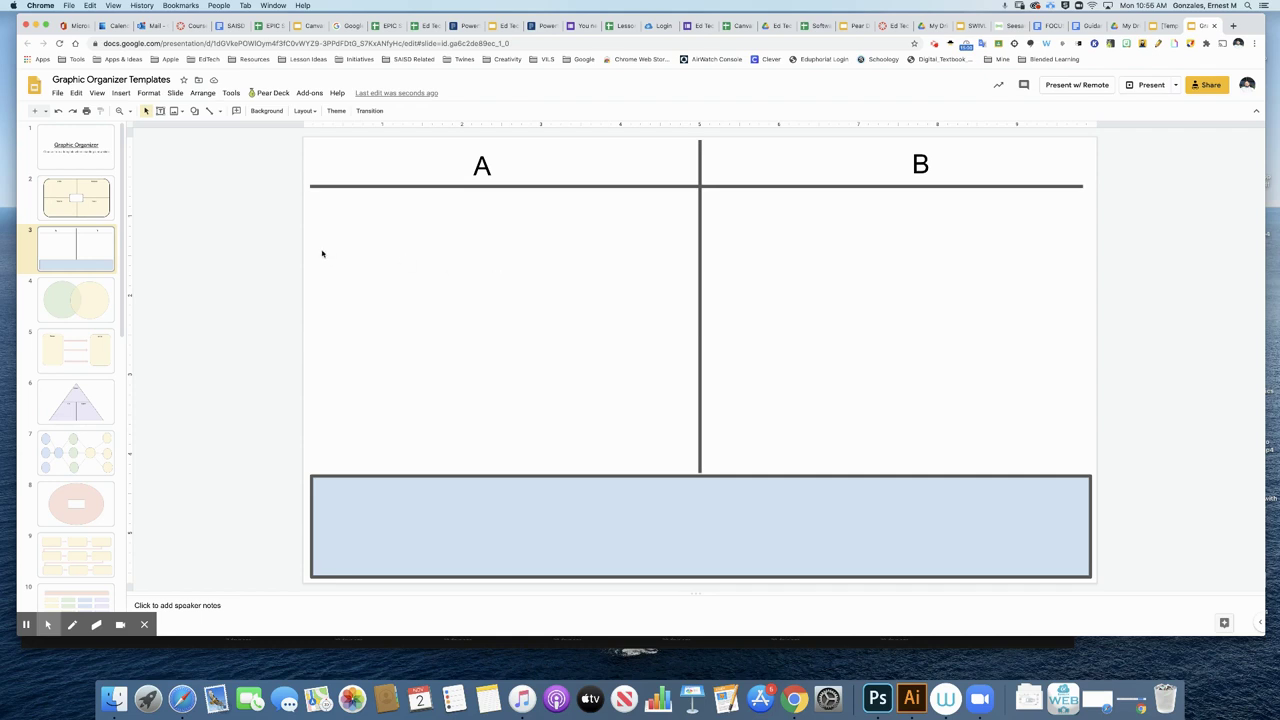
# Download the current T-chart slide as a .jpg image
pyautogui.click(59, 94)
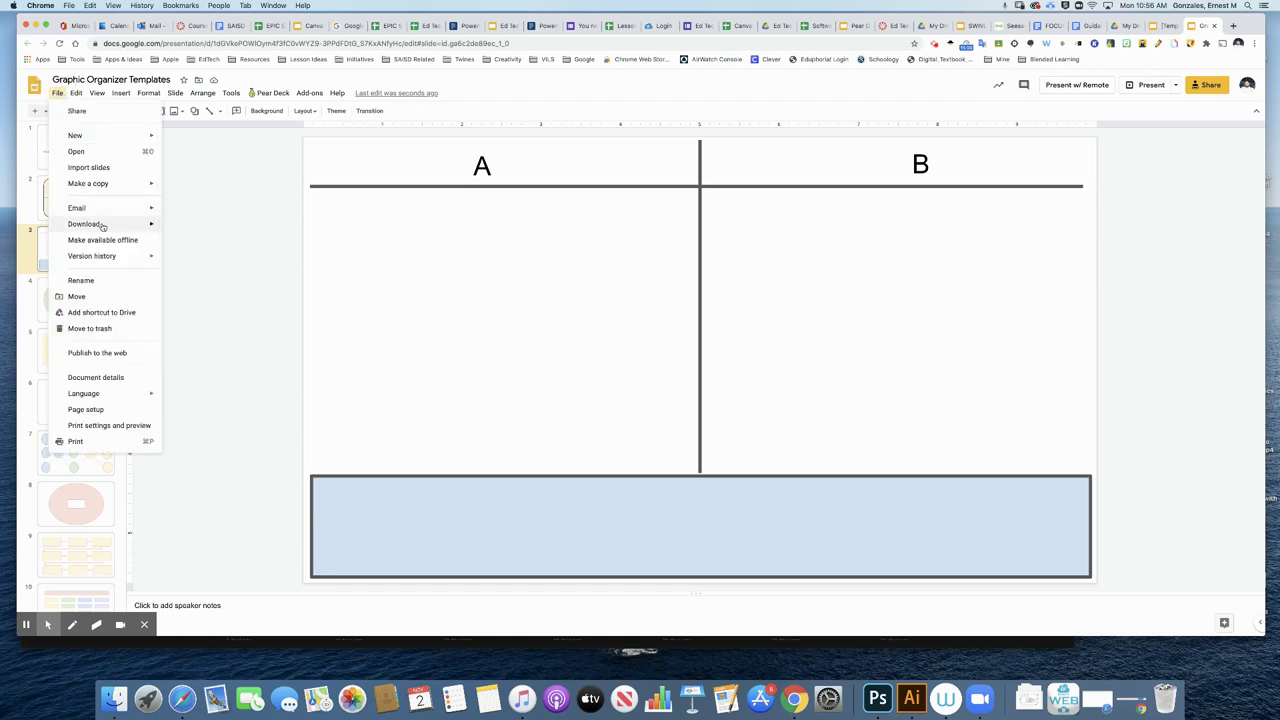
pyautogui.moveTo(102, 227)
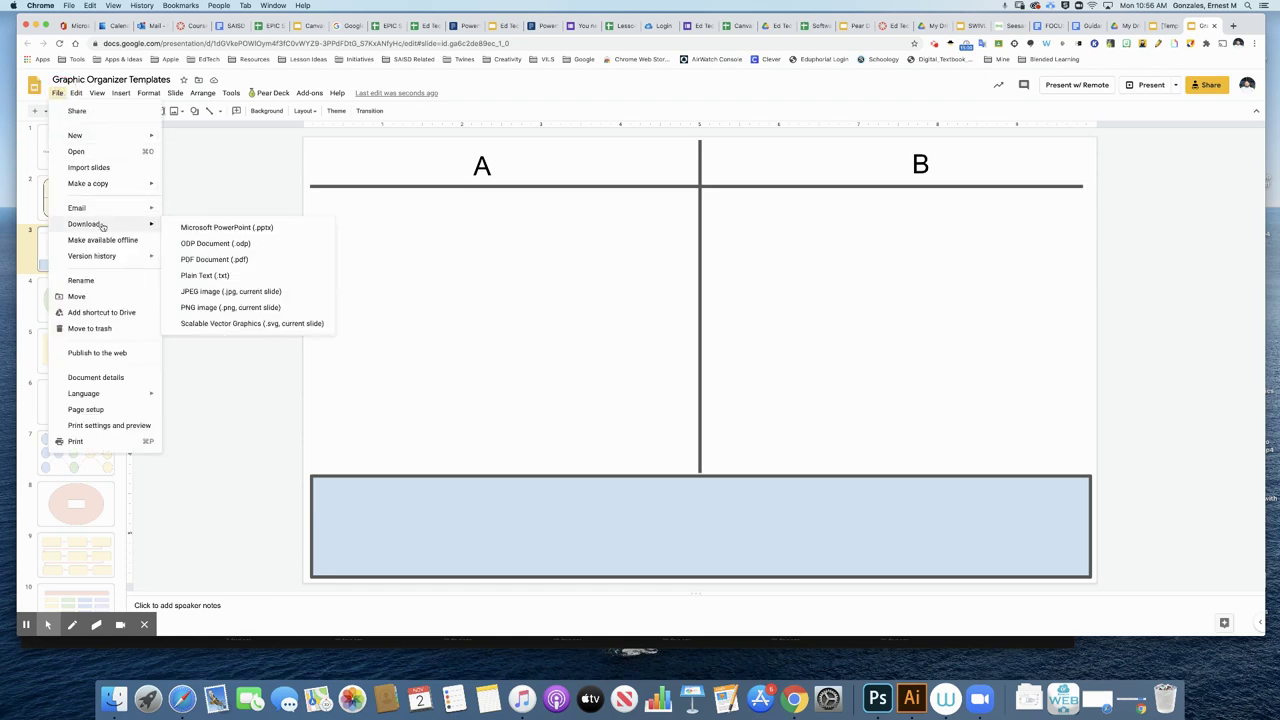
pyautogui.click(216, 292)
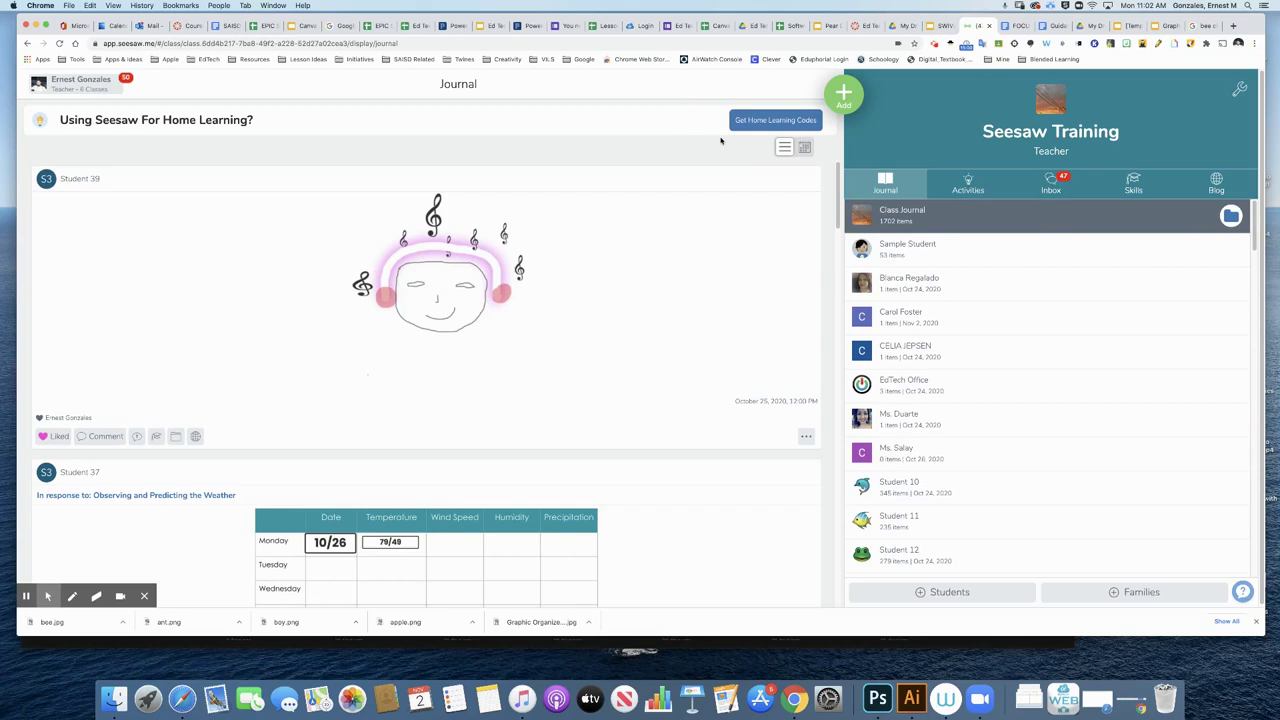
# Open the Activity Library through + Add > Assign Activity
pyautogui.click(843, 95)
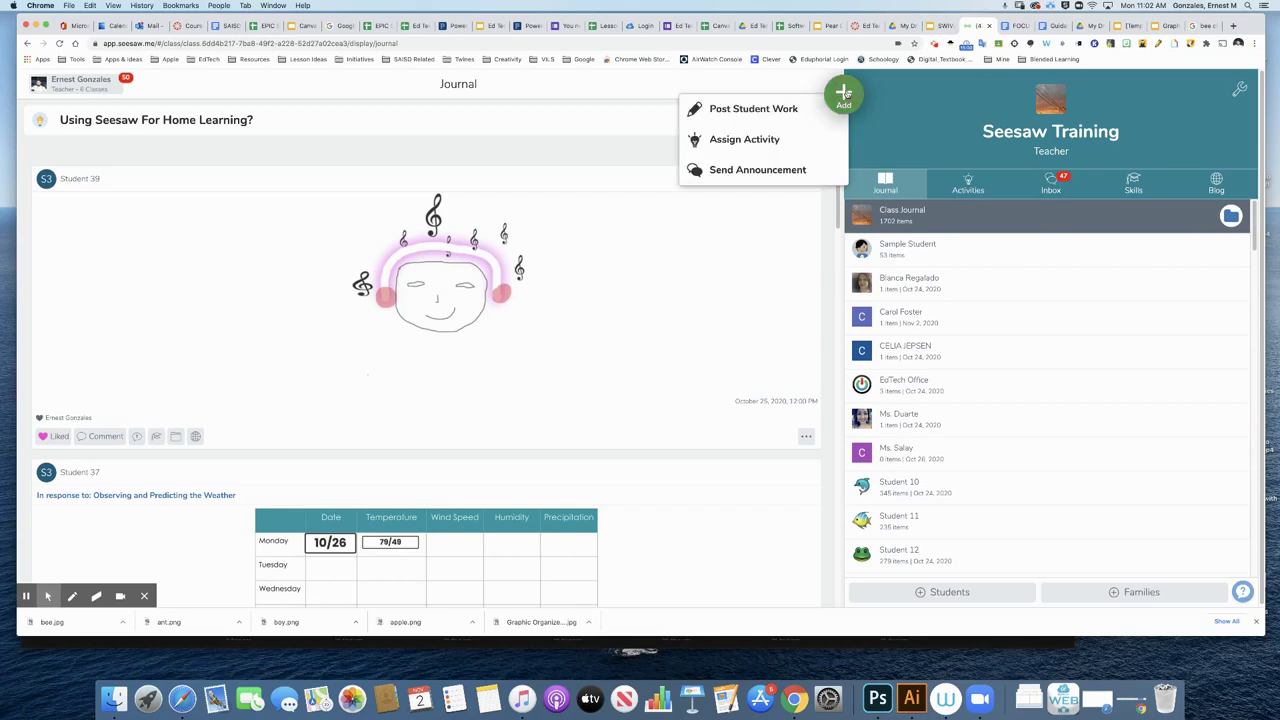
pyautogui.click(759, 140)
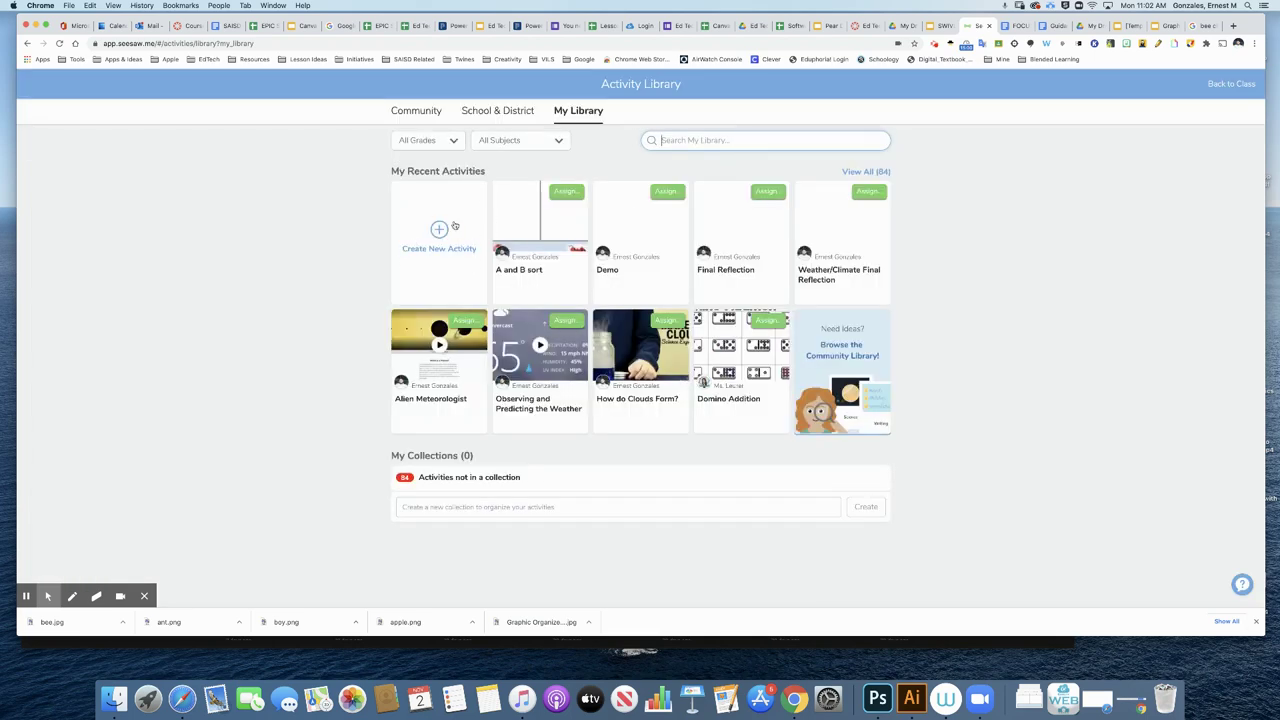
# Create a new activity named 'A and B Sort' and move to Student Instructions
pyautogui.click(439, 230)
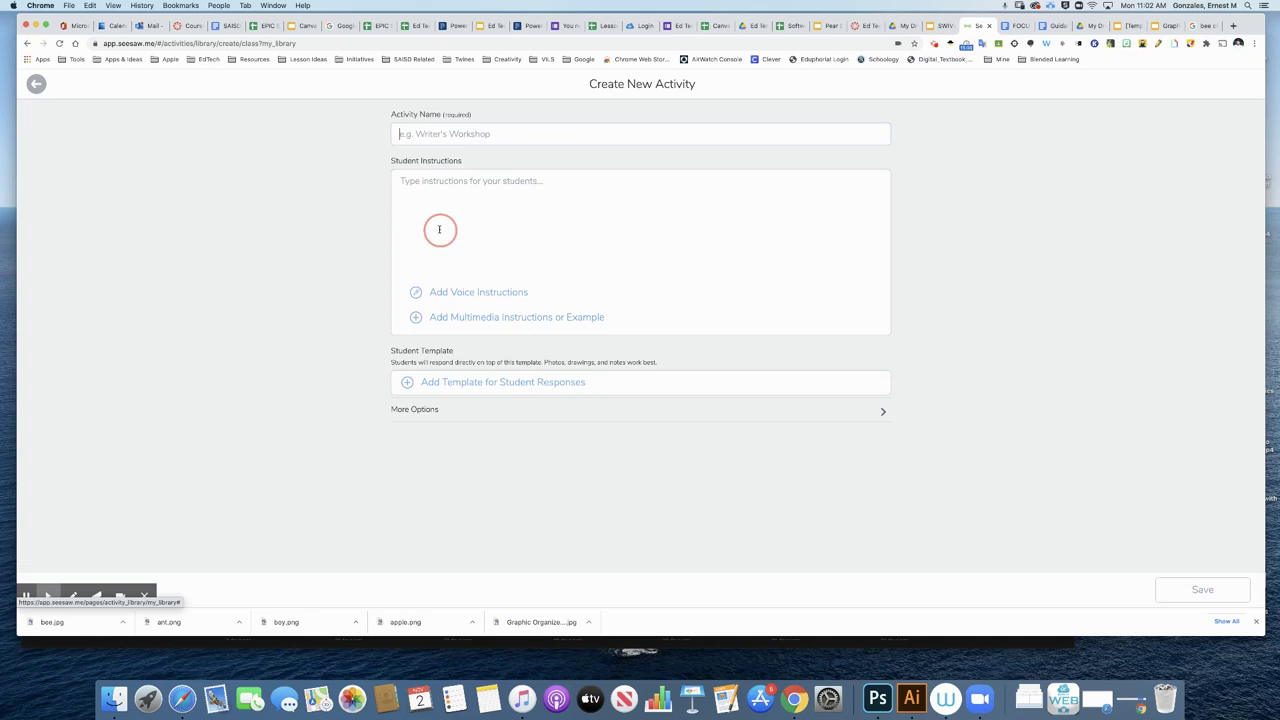
pyautogui.click(442, 131)
pyautogui.write('A')
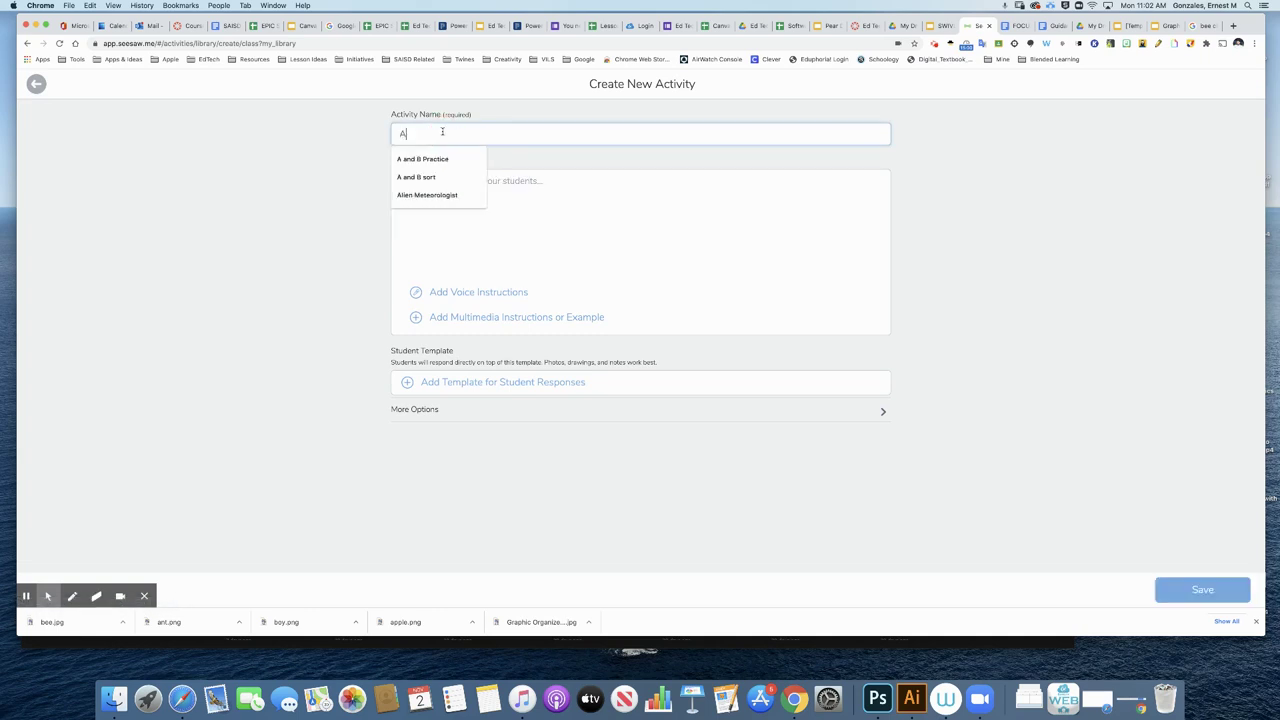
pyautogui.write(' and B So')
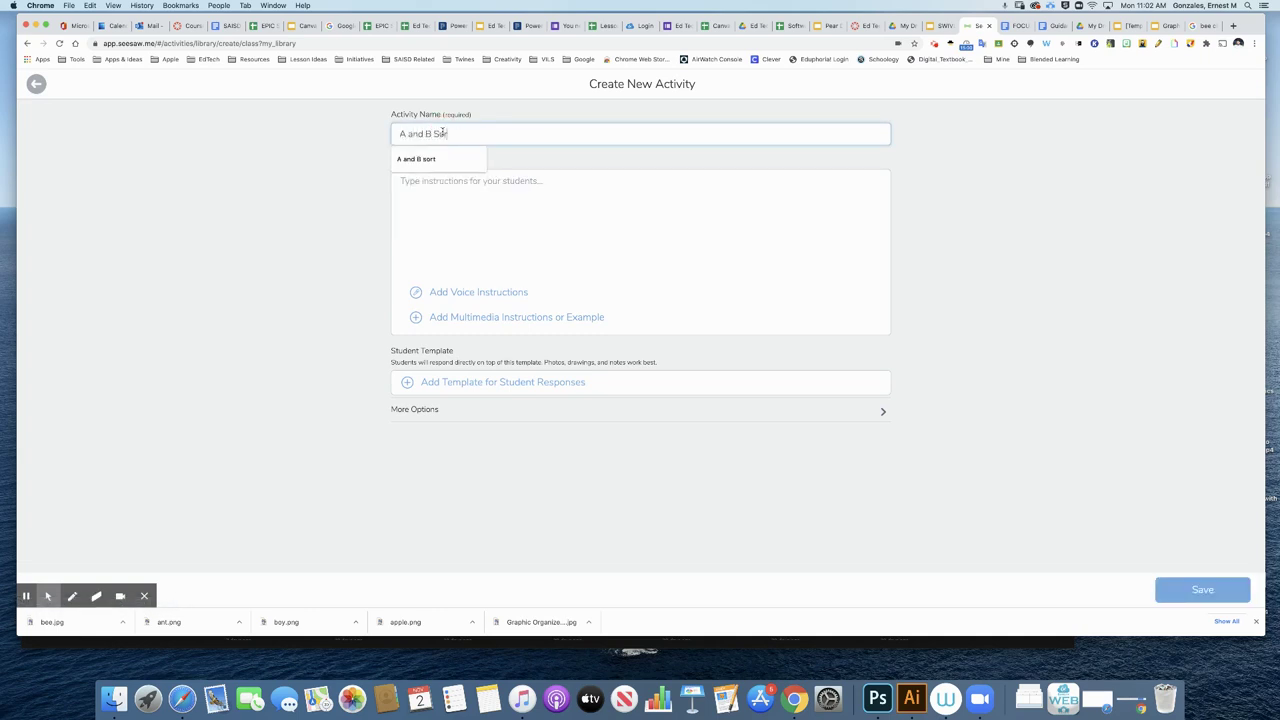
pyautogui.write('rt')
pyautogui.click(458, 183)
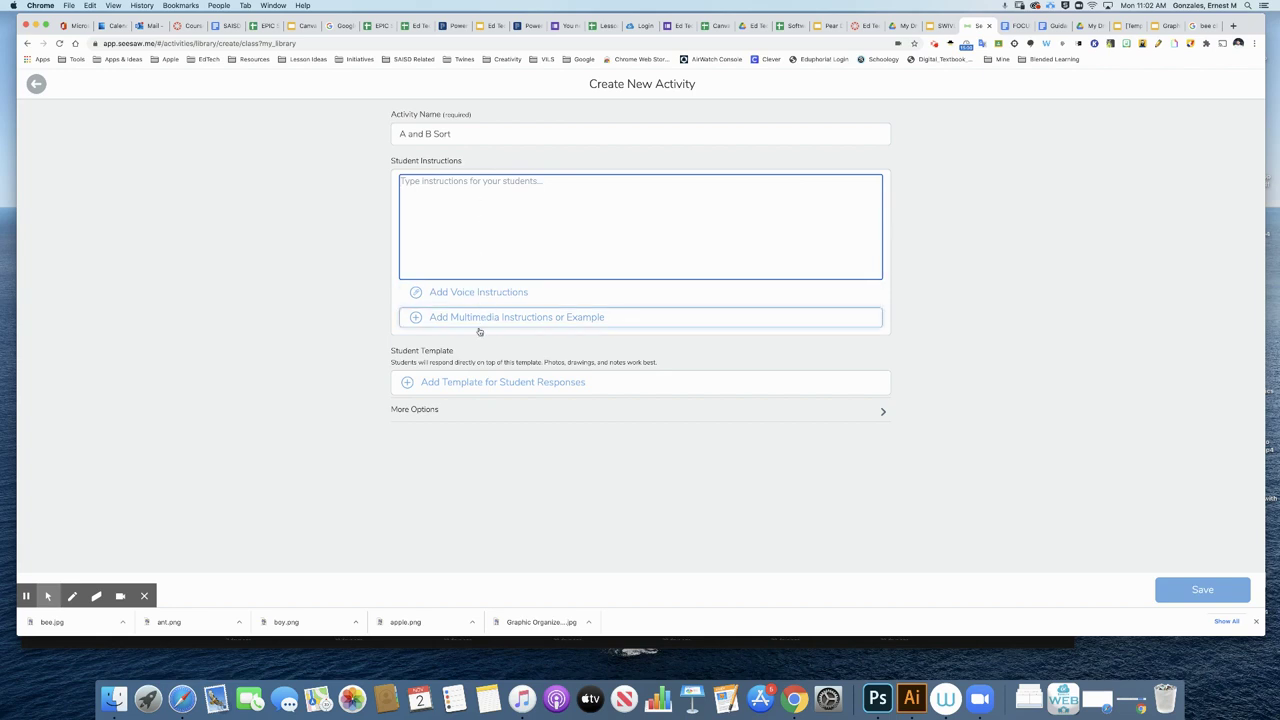
# Upload 'Graphic Organizer templates.jpg' from Downloads as the template and open it for editing
pyautogui.click(439, 384)
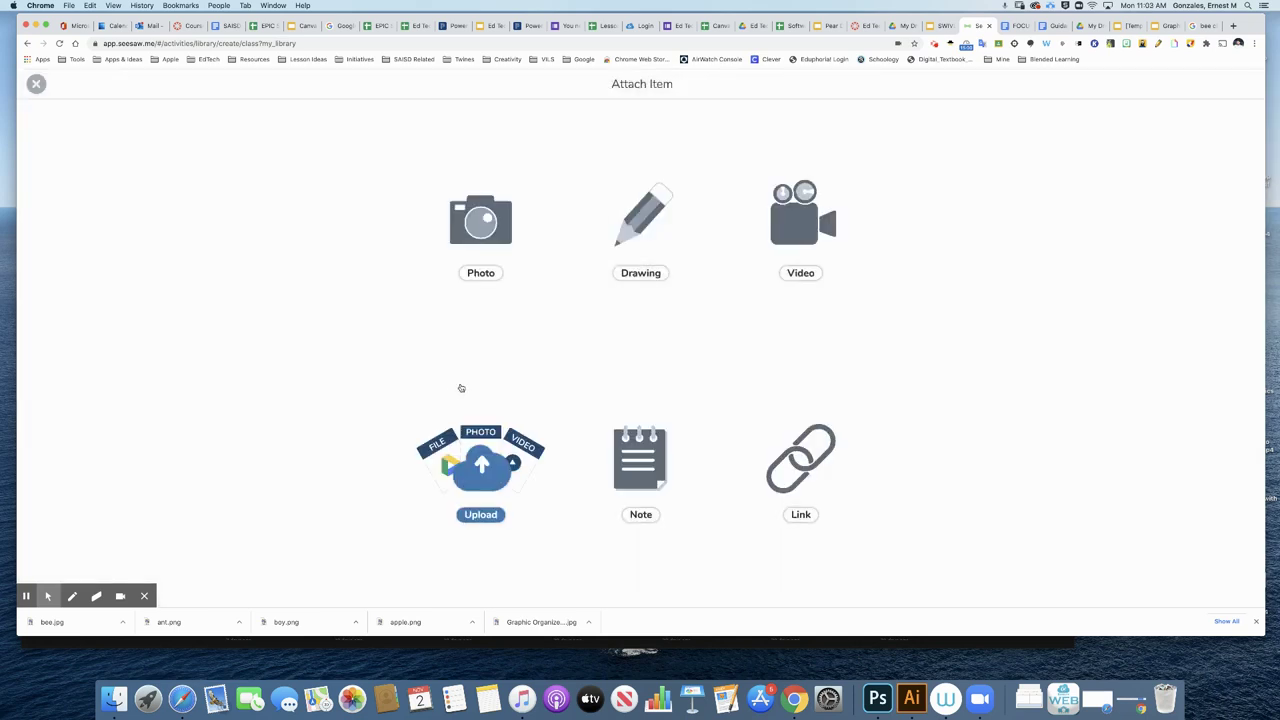
pyautogui.click(477, 438)
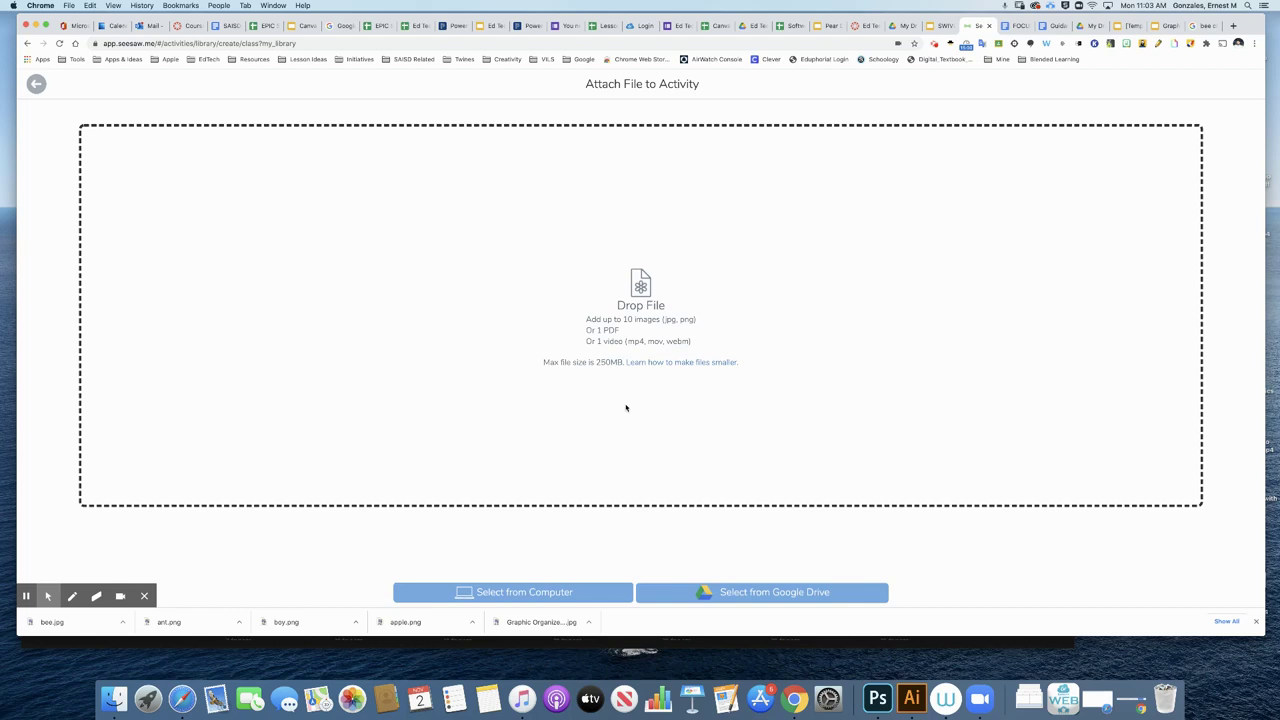
pyautogui.click(544, 590)
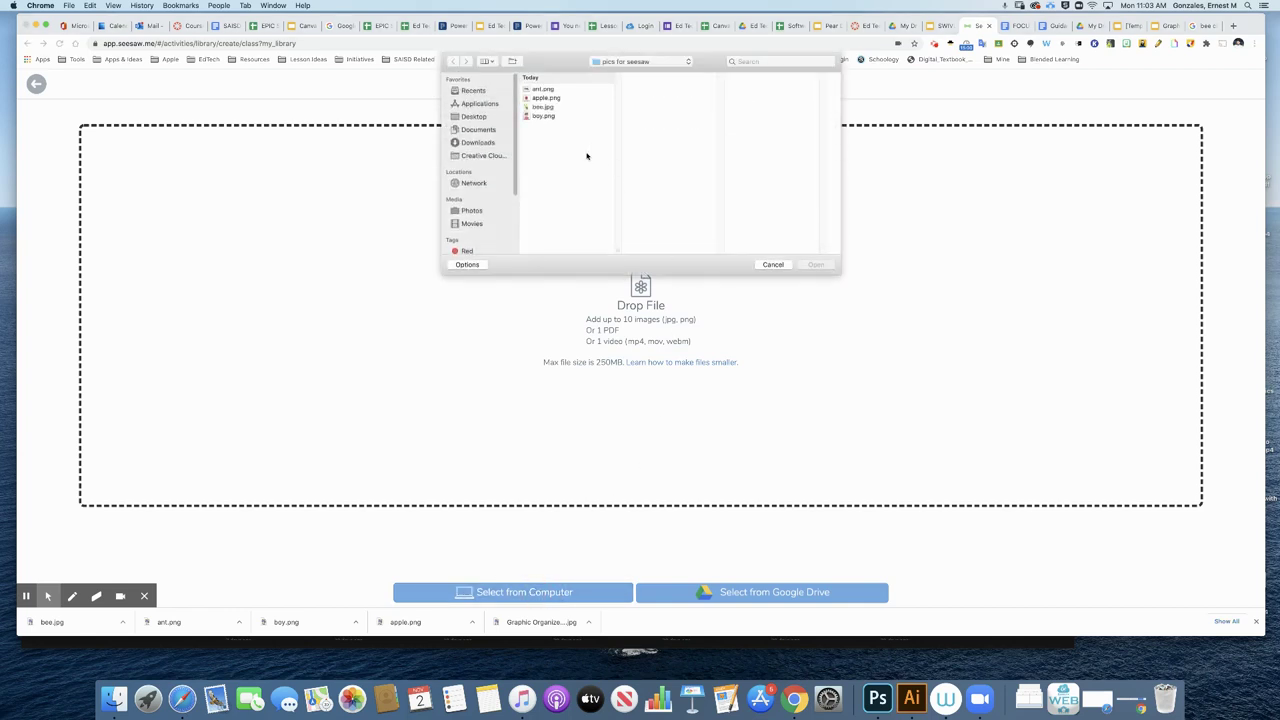
pyautogui.click(477, 142)
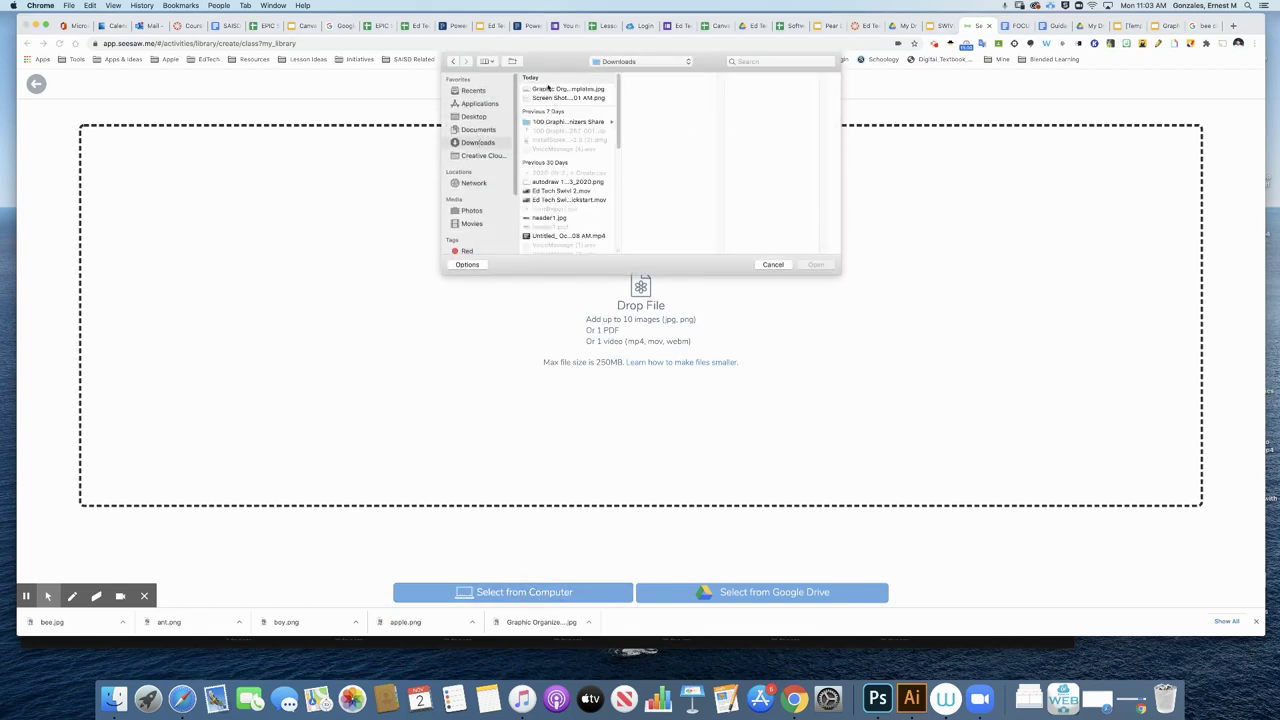
pyautogui.click(548, 90)
pyautogui.click(810, 266)
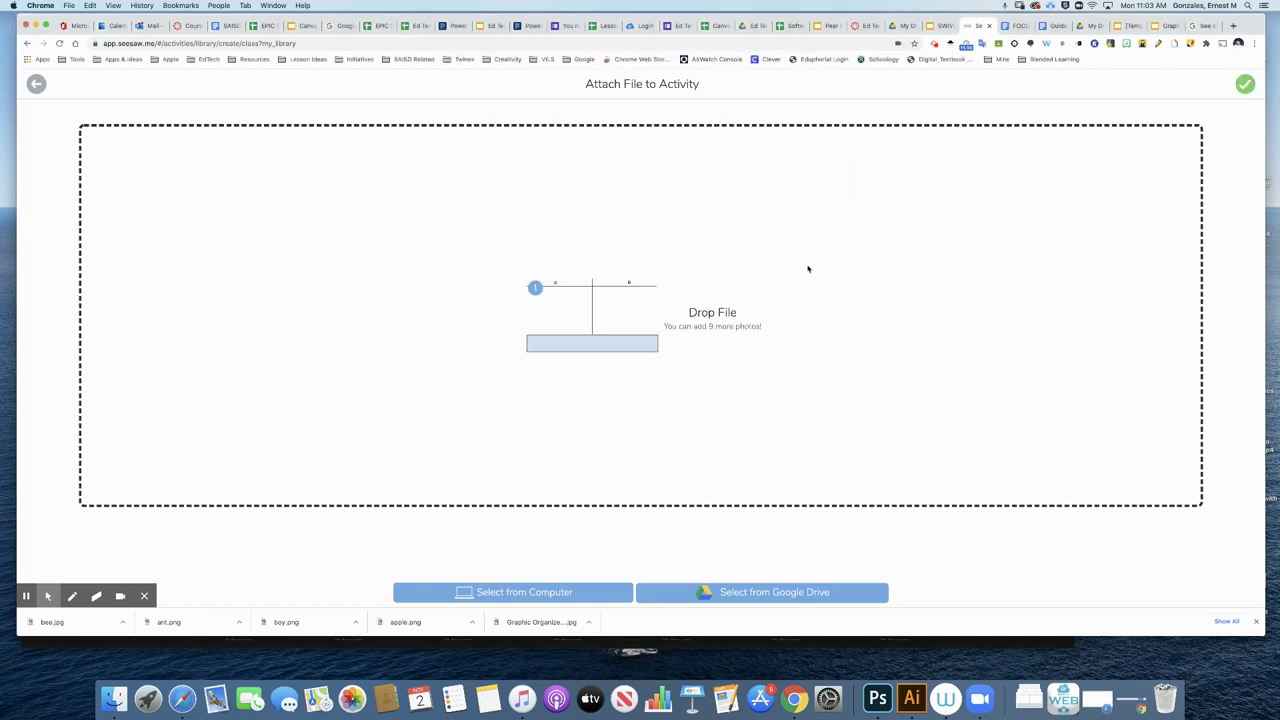
pyautogui.click(1244, 85)
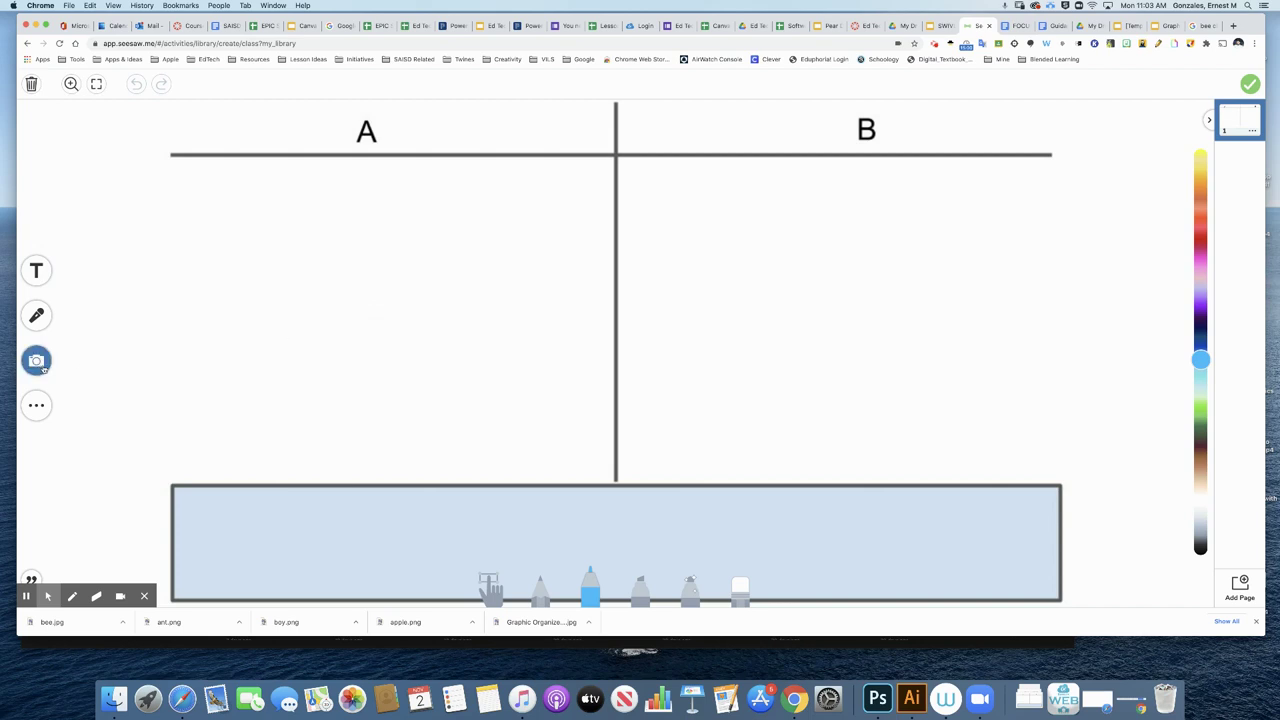
# Upload all four images (ant, apple, bee, boy) from Desktop > pics for seesaw onto the template
pyautogui.click(36, 360)
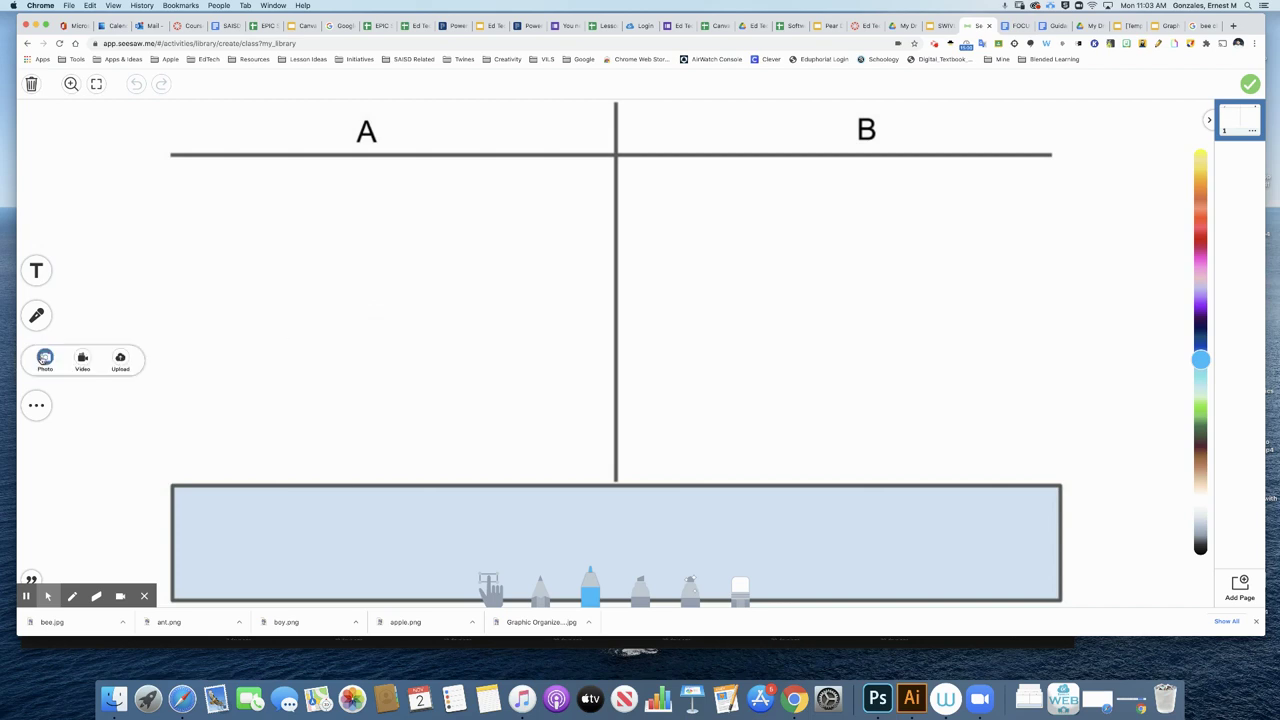
pyautogui.click(123, 360)
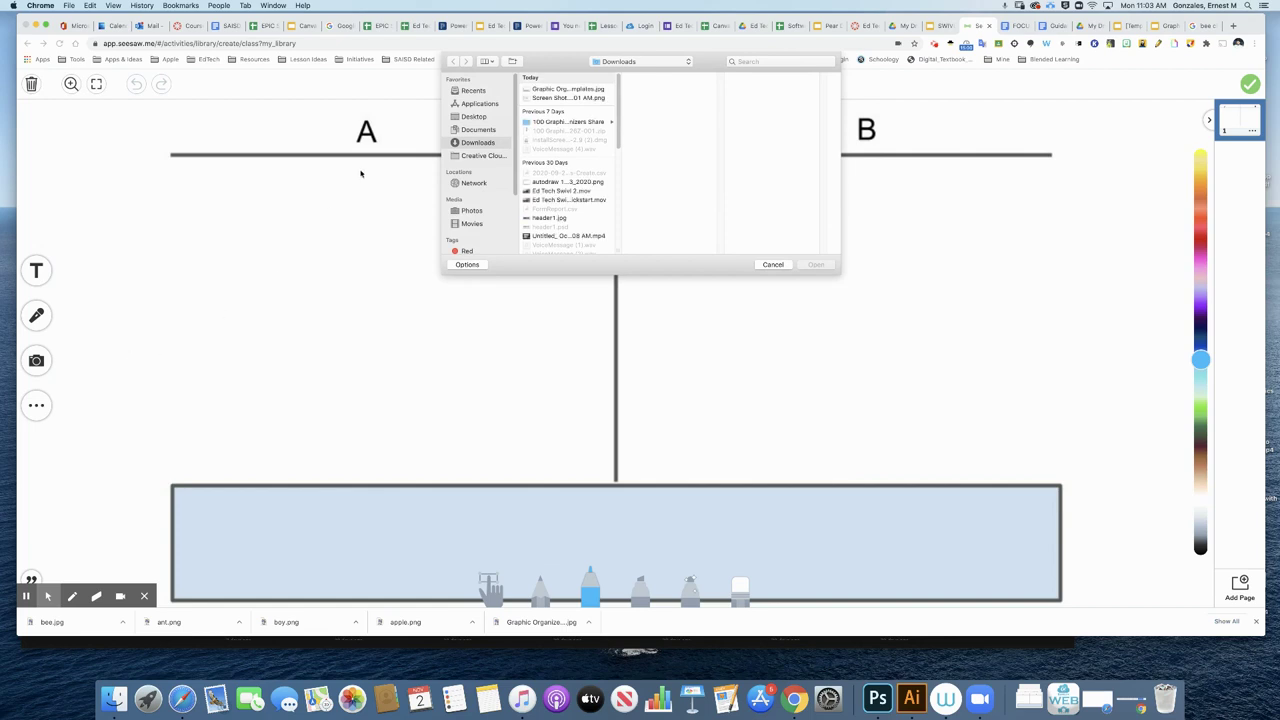
pyautogui.click(488, 117)
pyautogui.click(556, 90)
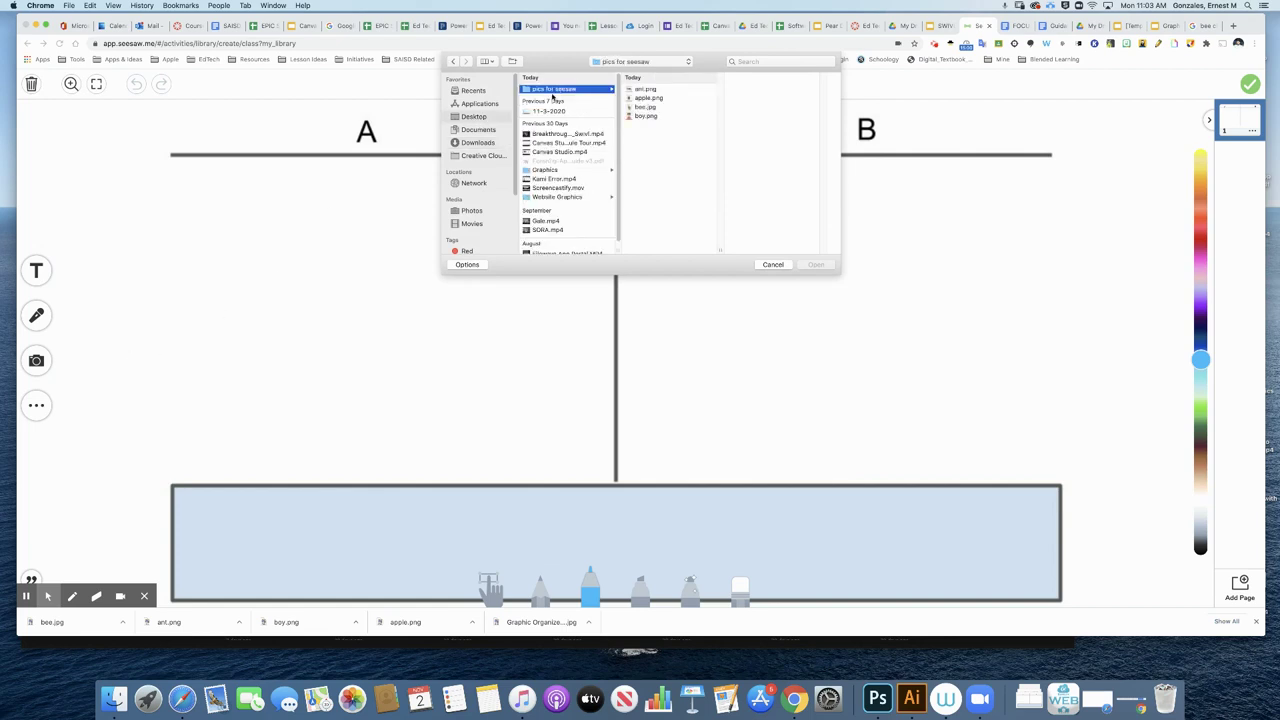
pyautogui.click(643, 90)
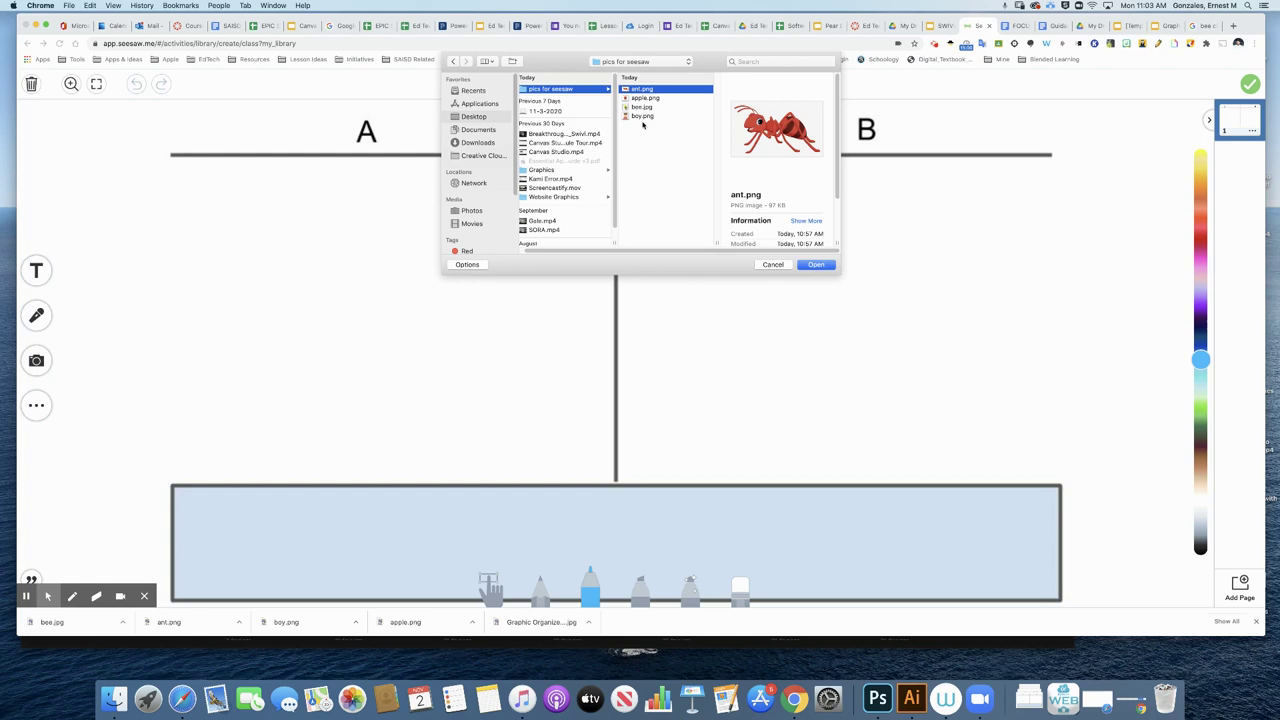
pyautogui.keyDown('shift'); pyautogui.click(640, 116); pyautogui.keyUp('shift')
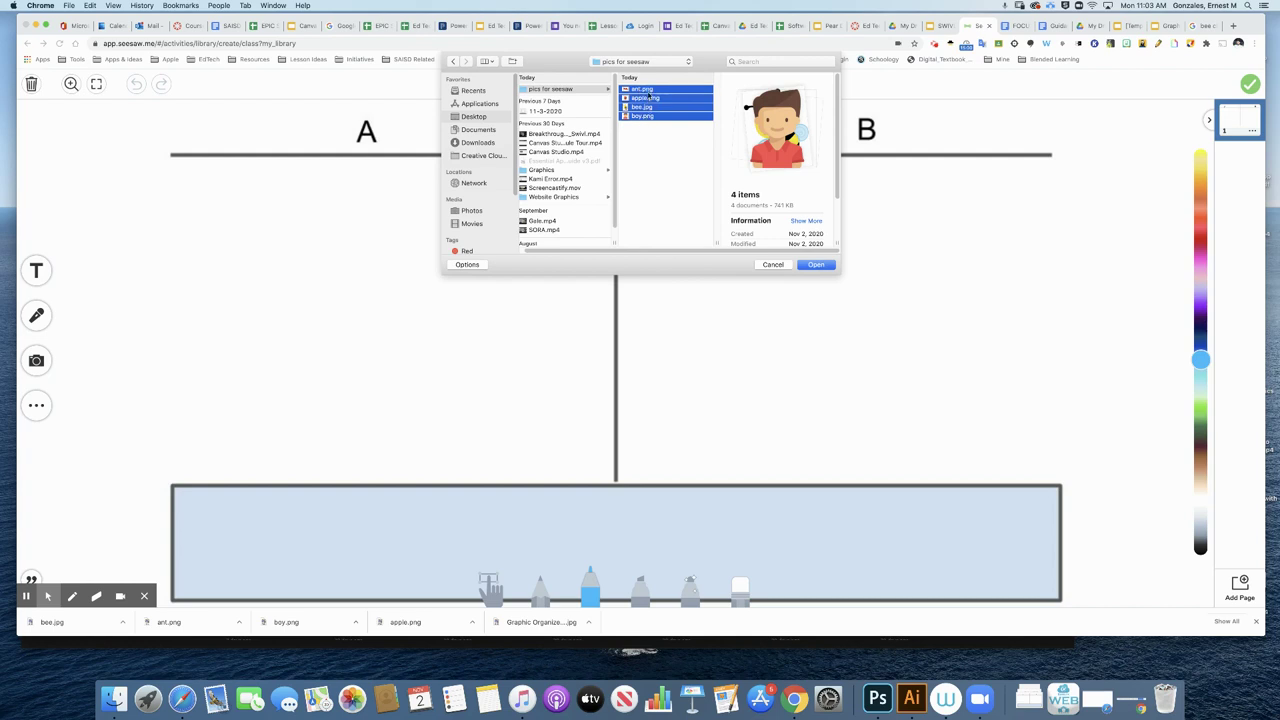
pyautogui.click(645, 91)
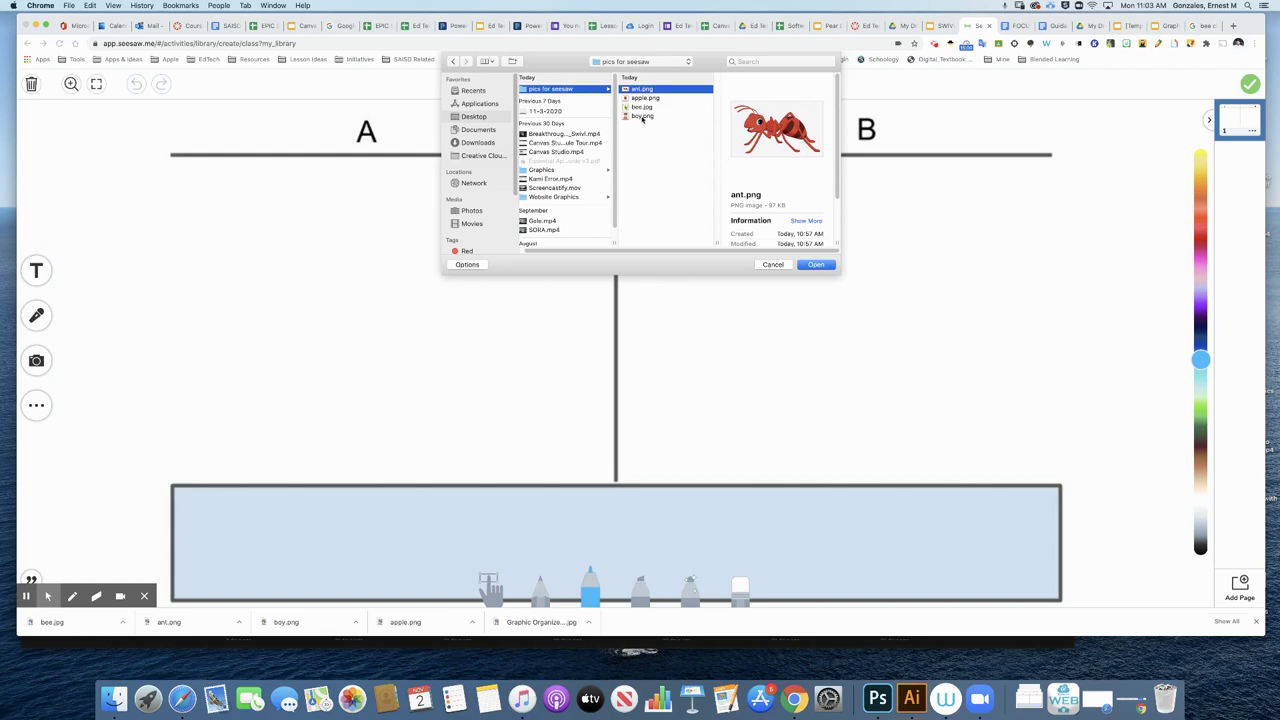
pyautogui.keyDown('shift'); pyautogui.click(642, 116); pyautogui.keyUp('shift')
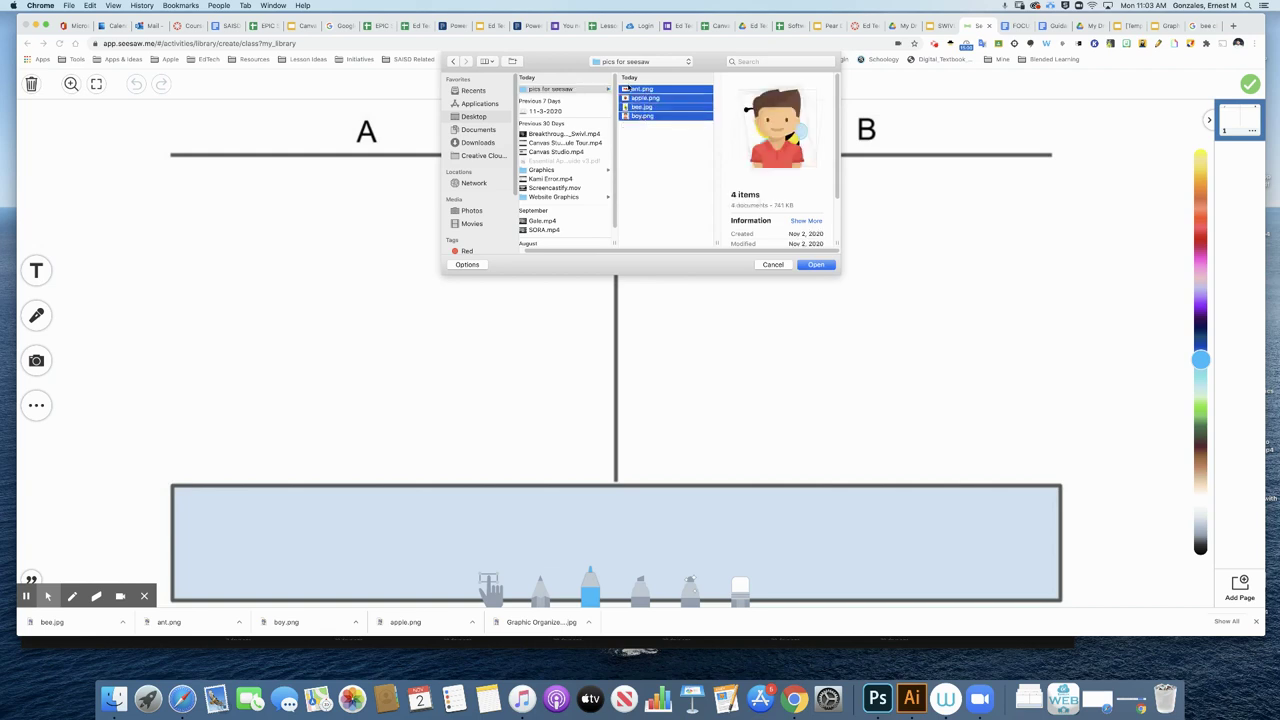
pyautogui.click(815, 265)
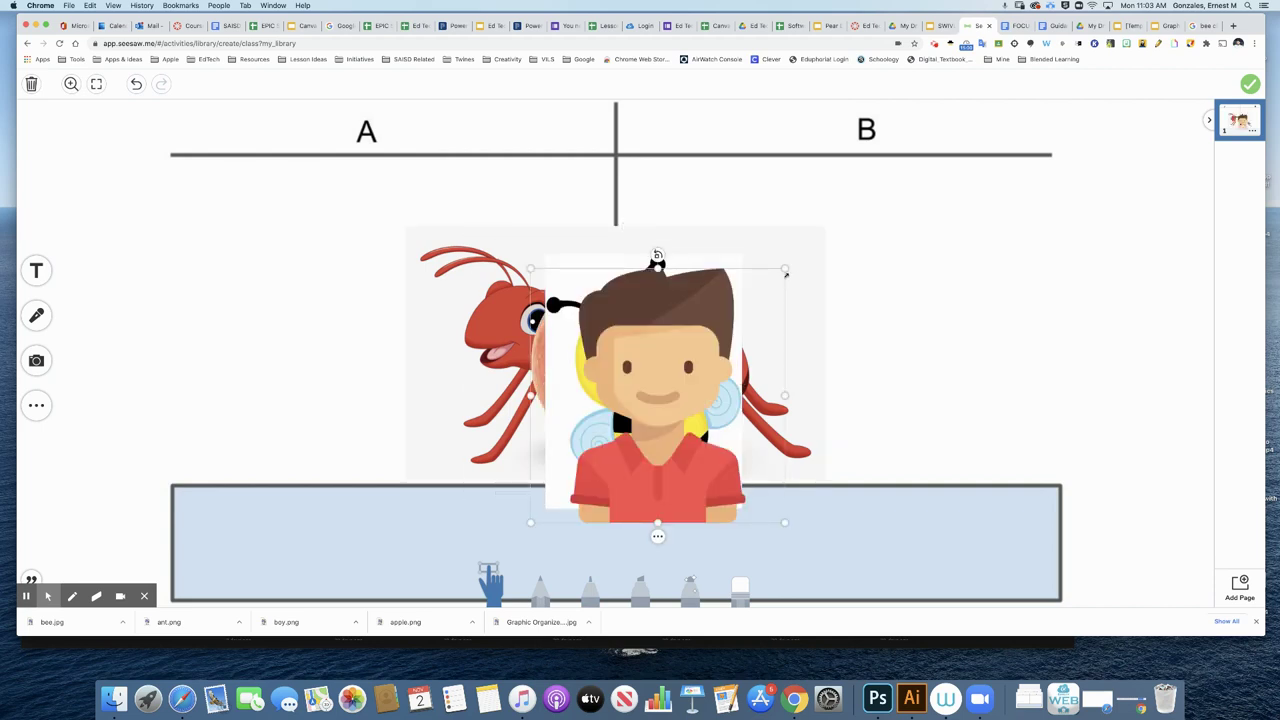
# Shrink the boy, bee, apple and ant pictures and line them up in the blue strip
pyautogui.moveTo(652, 347); pyautogui.dragTo(905, 342)
pyautogui.click(1027, 252)
pyautogui.moveTo(1027, 252); pyautogui.dragTo(239, 530)
pyautogui.click(572, 431)
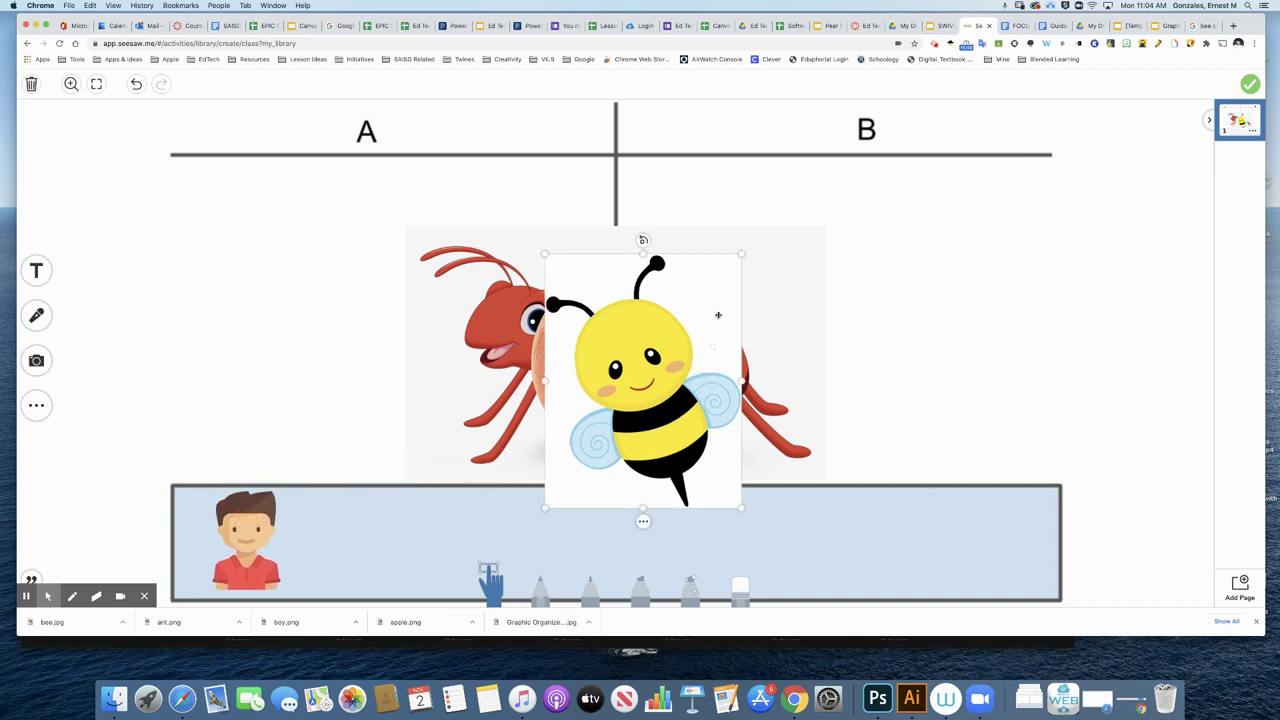
pyautogui.moveTo(741, 256); pyautogui.dragTo(815, 521)
pyautogui.click(638, 351)
pyautogui.moveTo(791, 241); pyautogui.dragTo(580, 372)
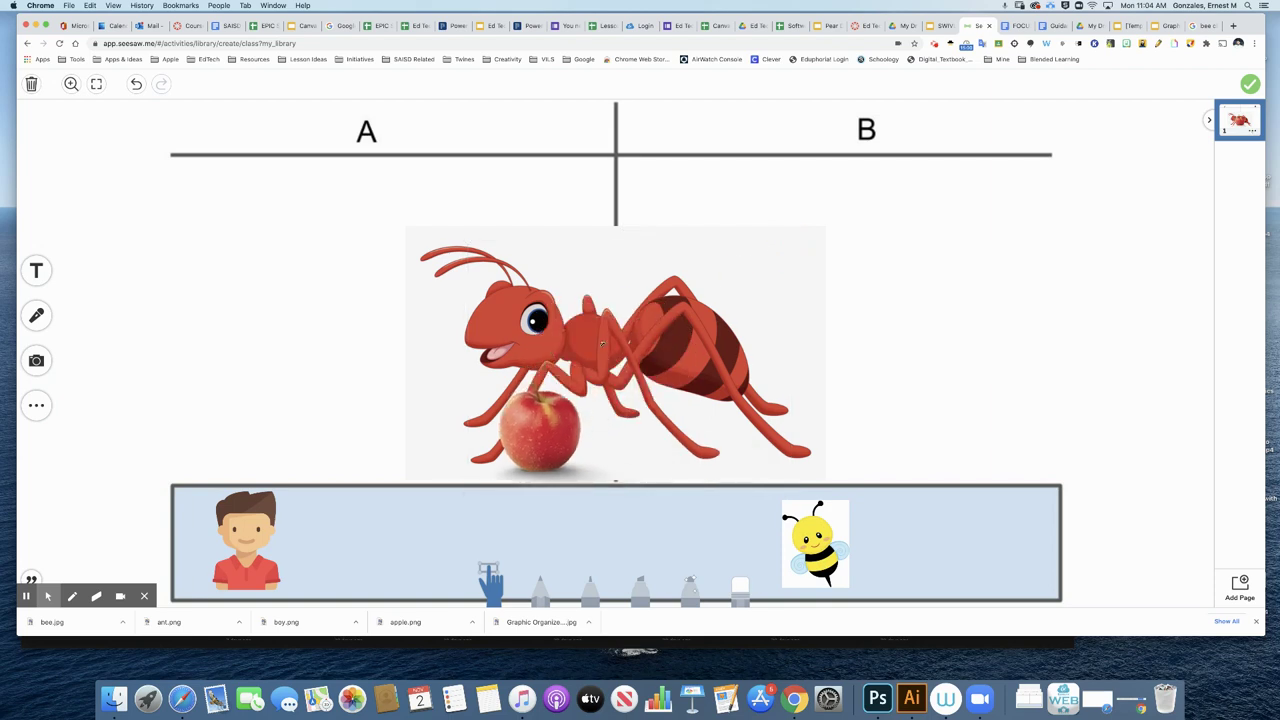
pyautogui.moveTo(530, 430); pyautogui.dragTo(379, 545)
pyautogui.click(589, 397)
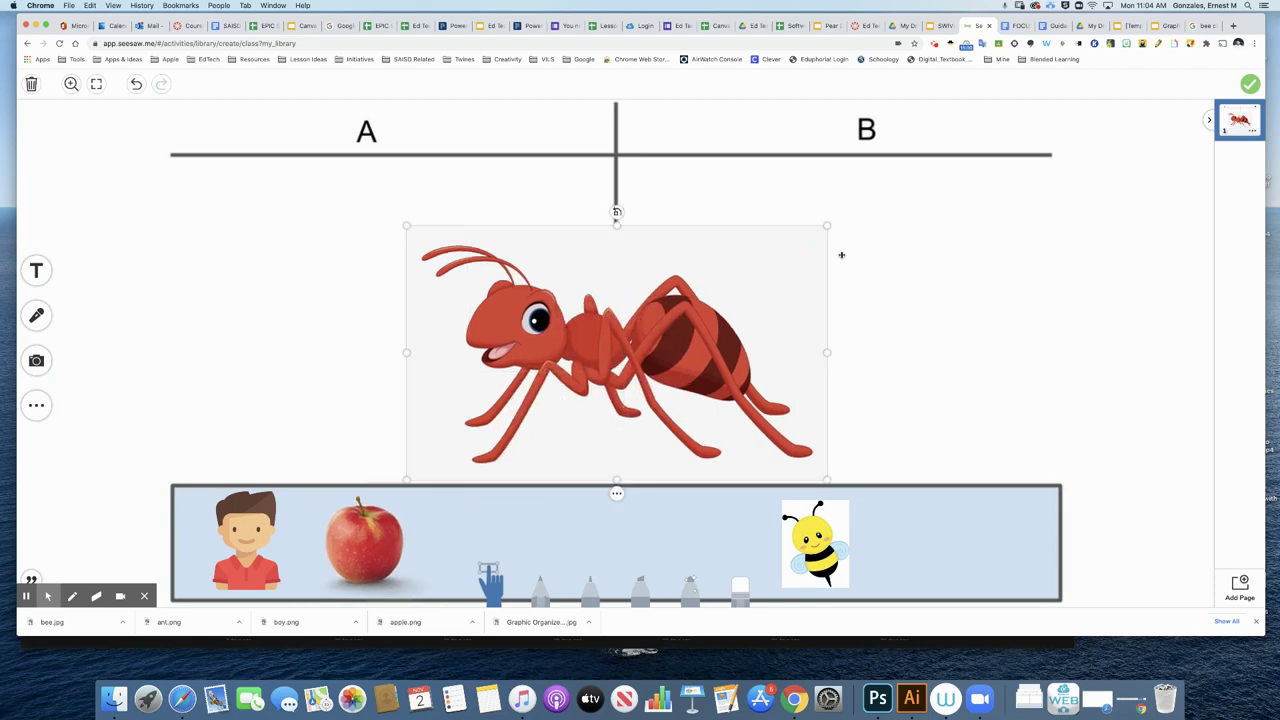
pyautogui.moveTo(827, 225); pyautogui.dragTo(503, 403)
pyautogui.moveTo(465, 443); pyautogui.dragTo(914, 543)
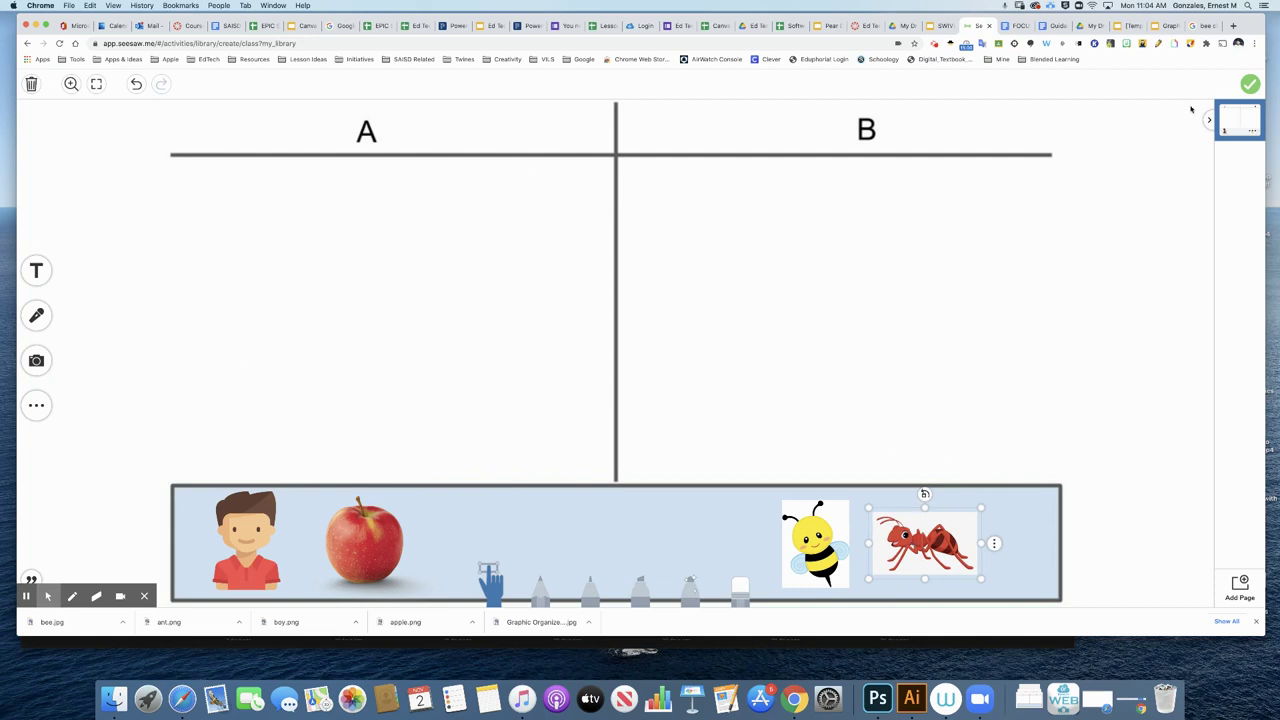
# Finish the template and save 'A and B Sort' to My Library
pyautogui.click(1249, 84)
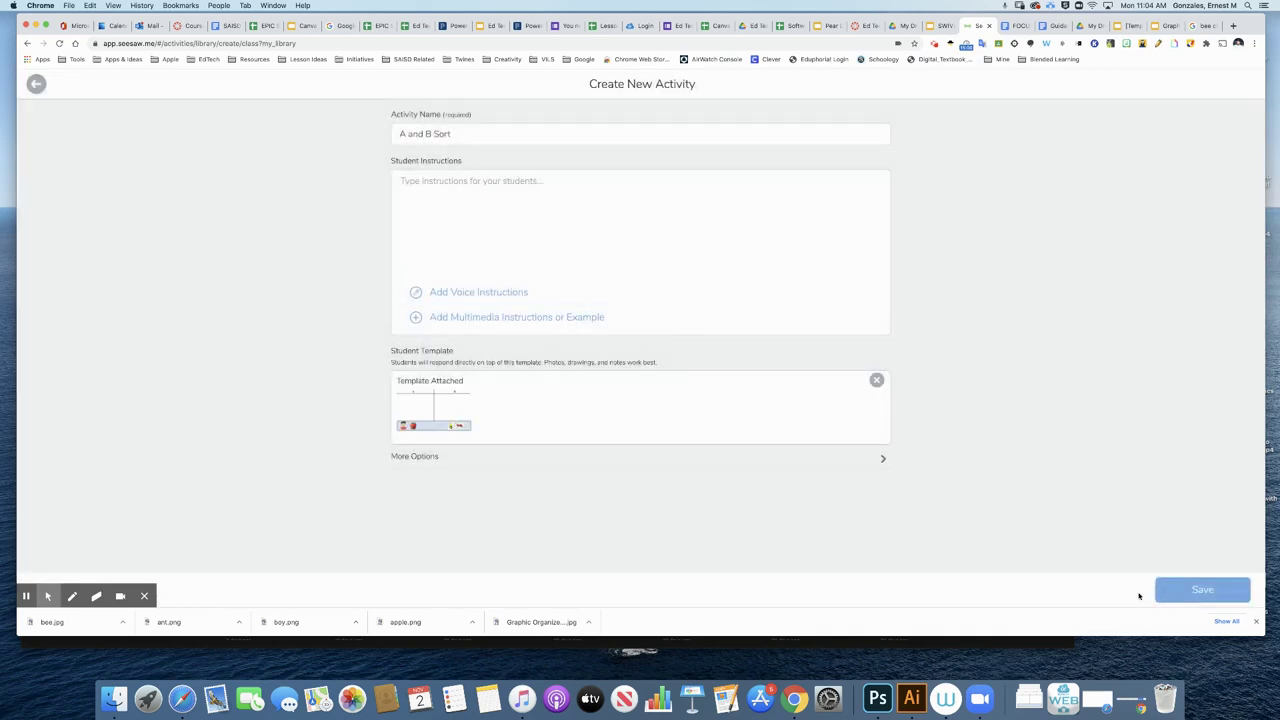
pyautogui.click(1203, 590)
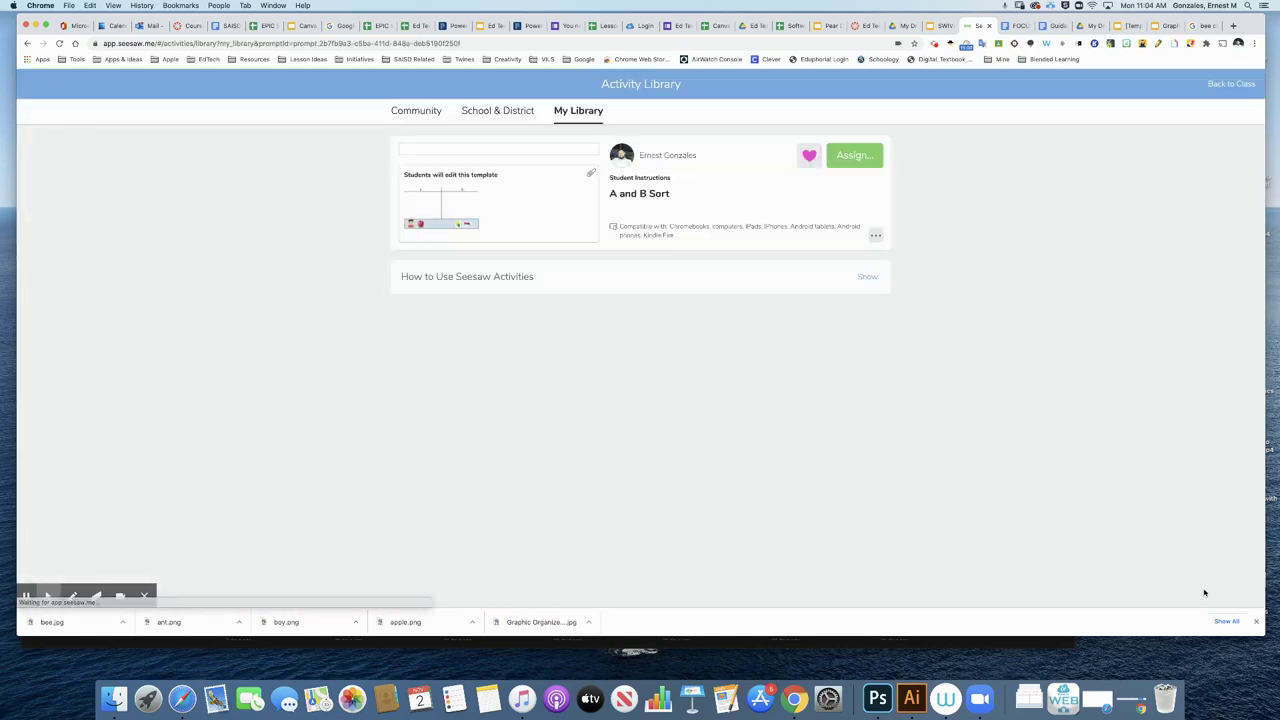
# Assign A and B Sort to the Seesaw Training class and view that class's Activities list
pyautogui.click(855, 158)
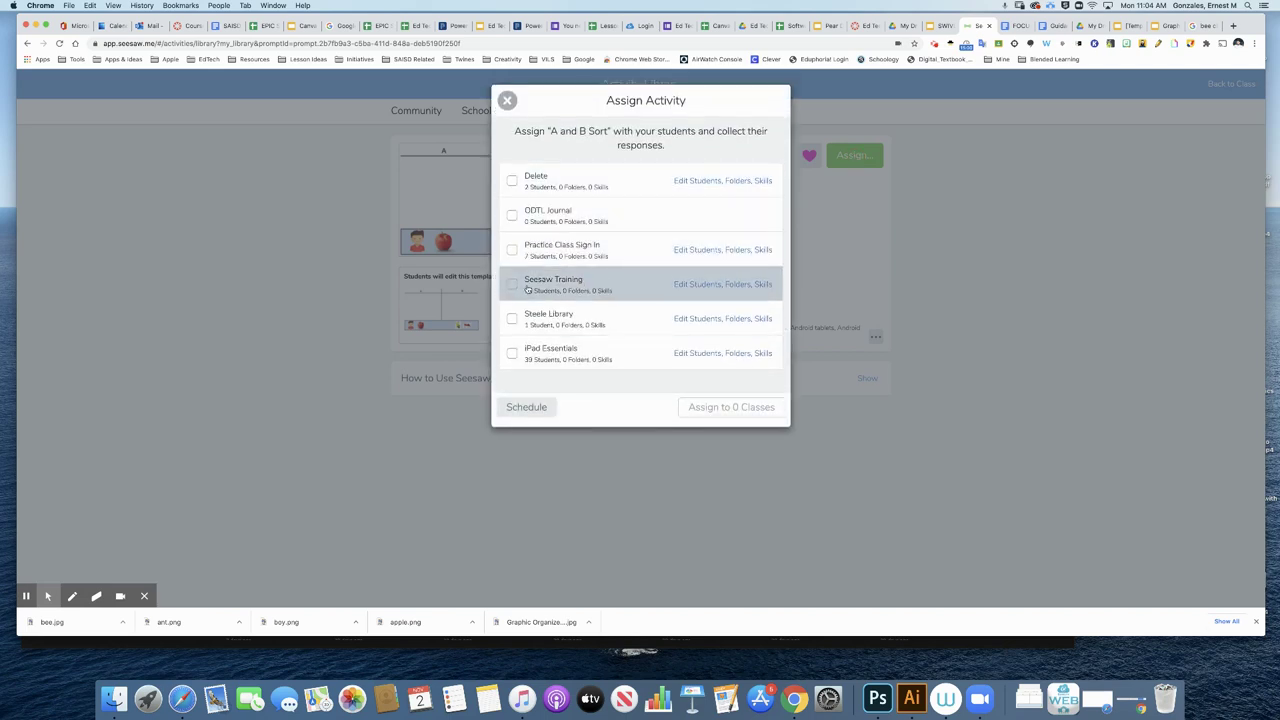
pyautogui.click(512, 288)
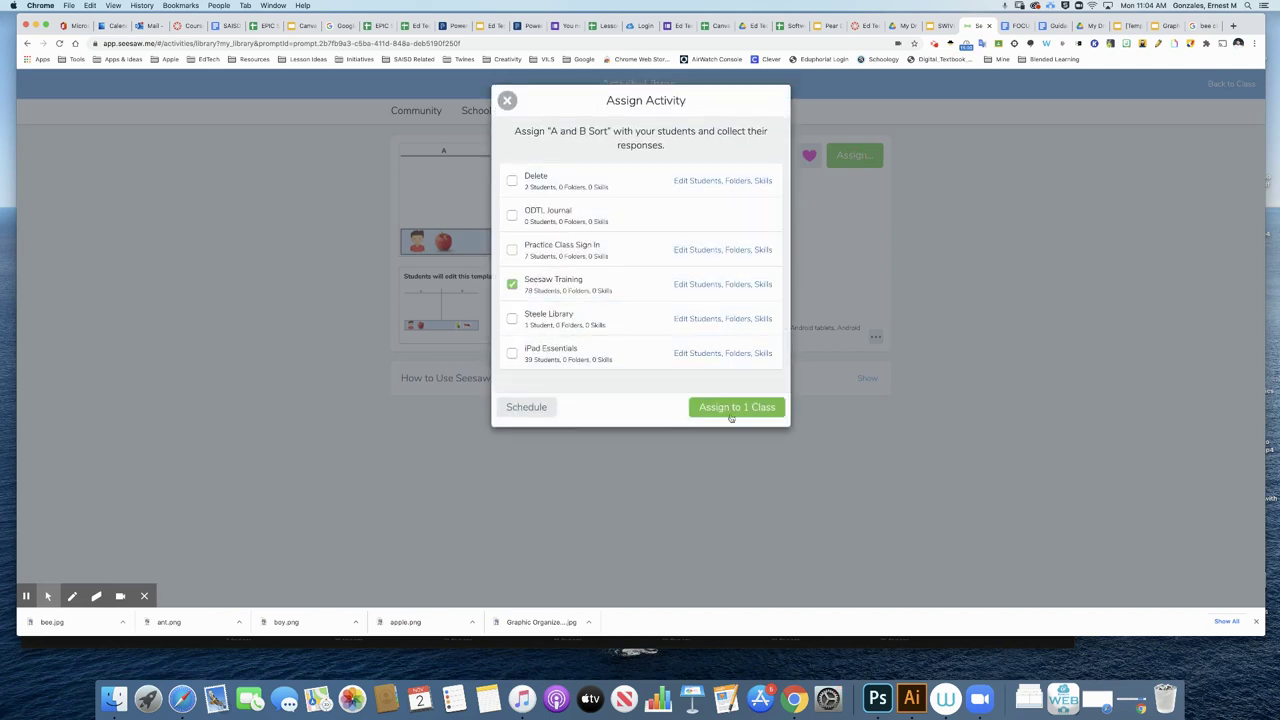
pyautogui.click(732, 409)
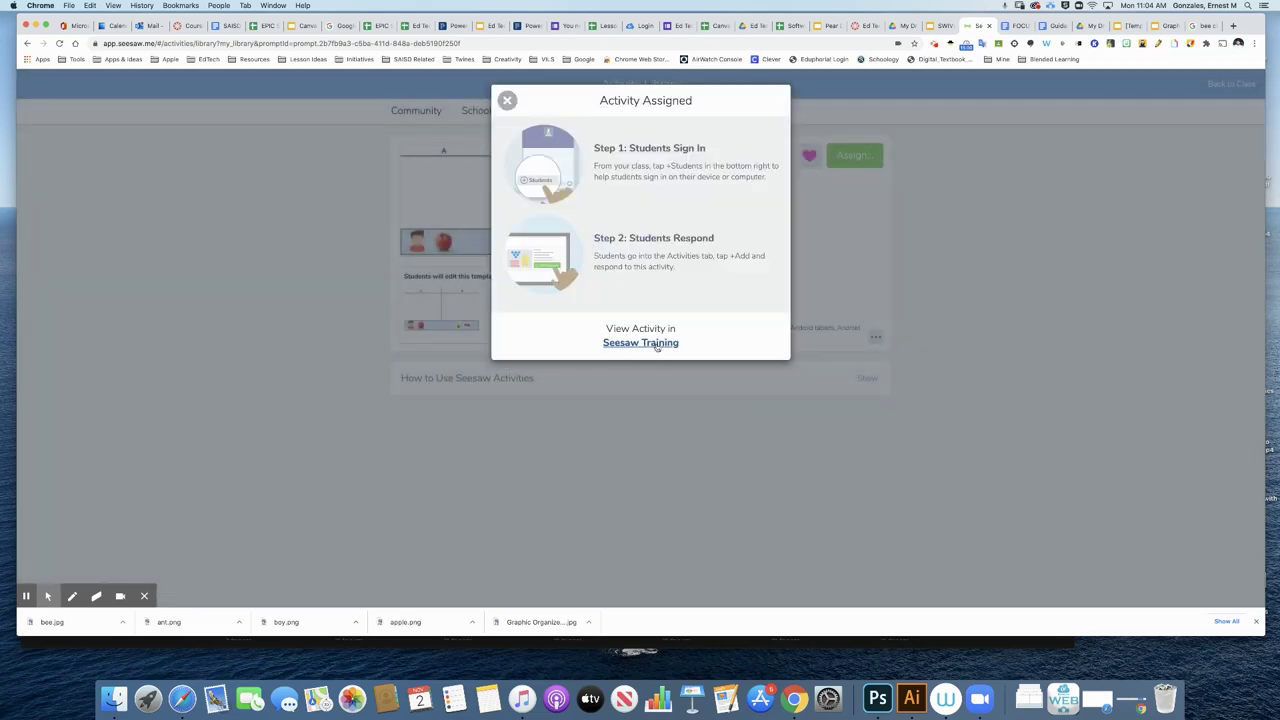
pyautogui.click(640, 344)
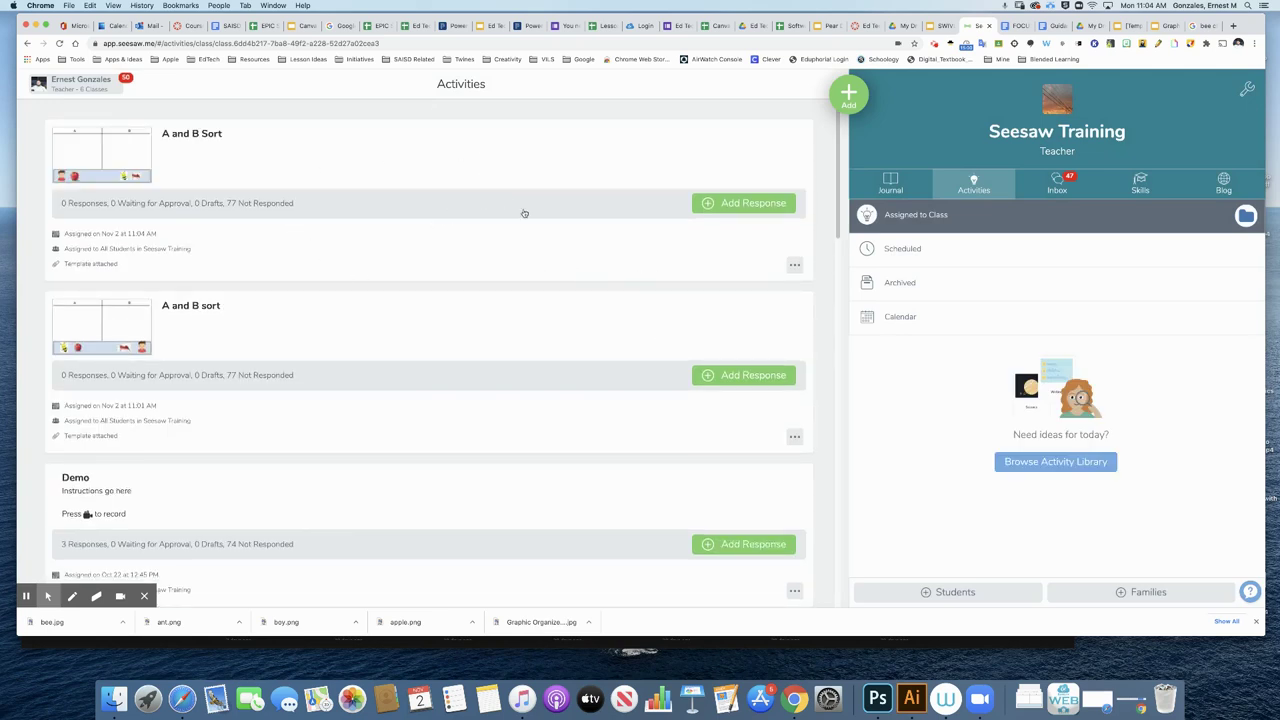
# Start a response and drag the boy and bee into B, trying the apple and ant in A
pyautogui.click(747, 205)
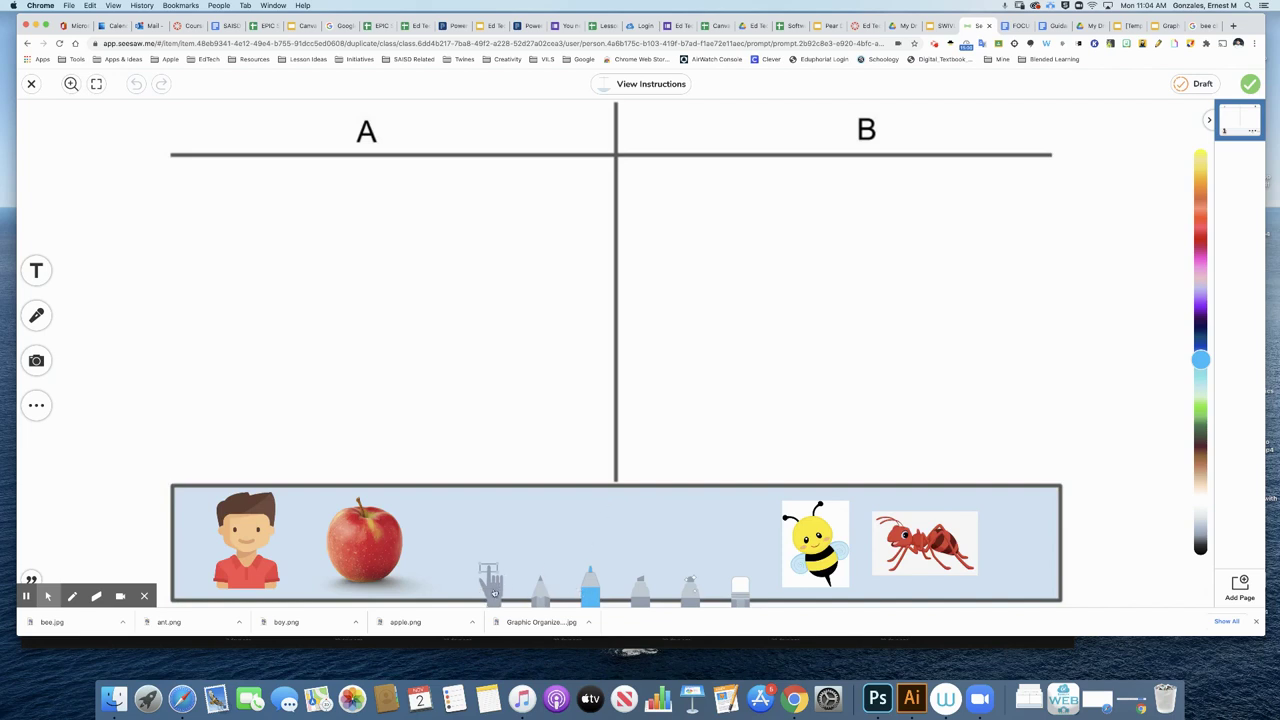
pyautogui.click(492, 588)
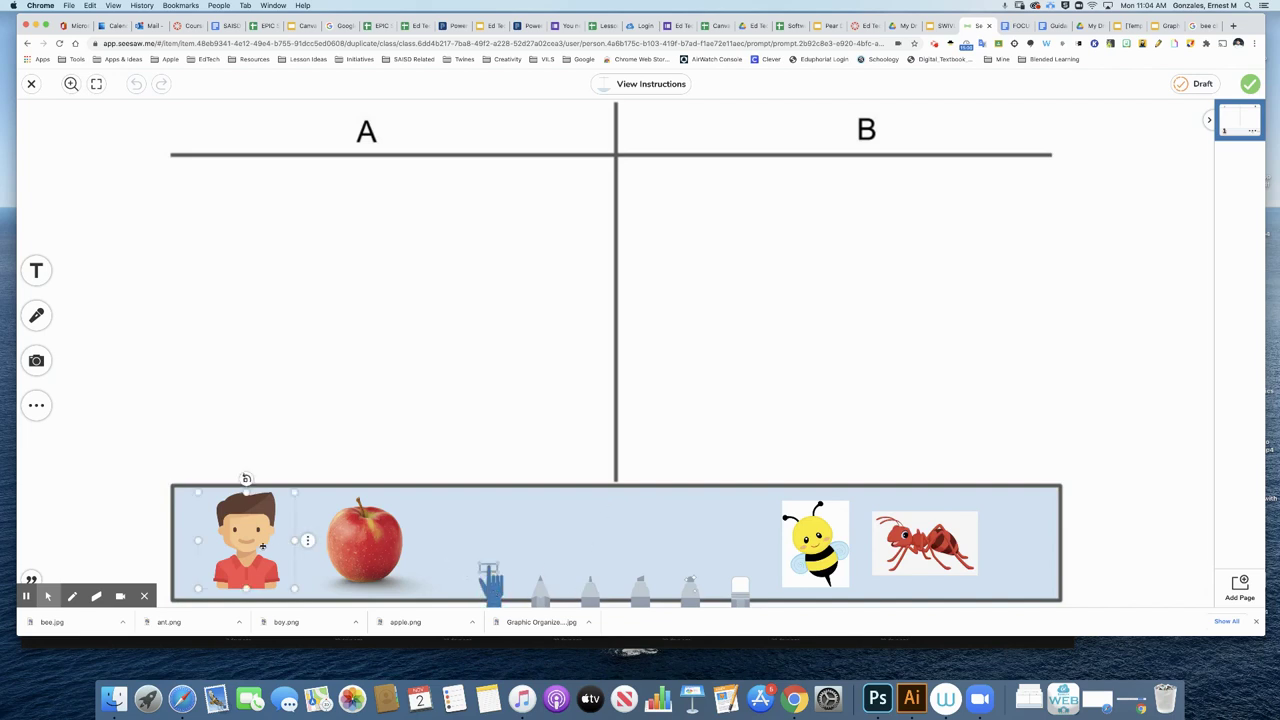
pyautogui.moveTo(249, 541); pyautogui.dragTo(691, 224)
pyautogui.moveTo(365, 545); pyautogui.dragTo(220, 224)
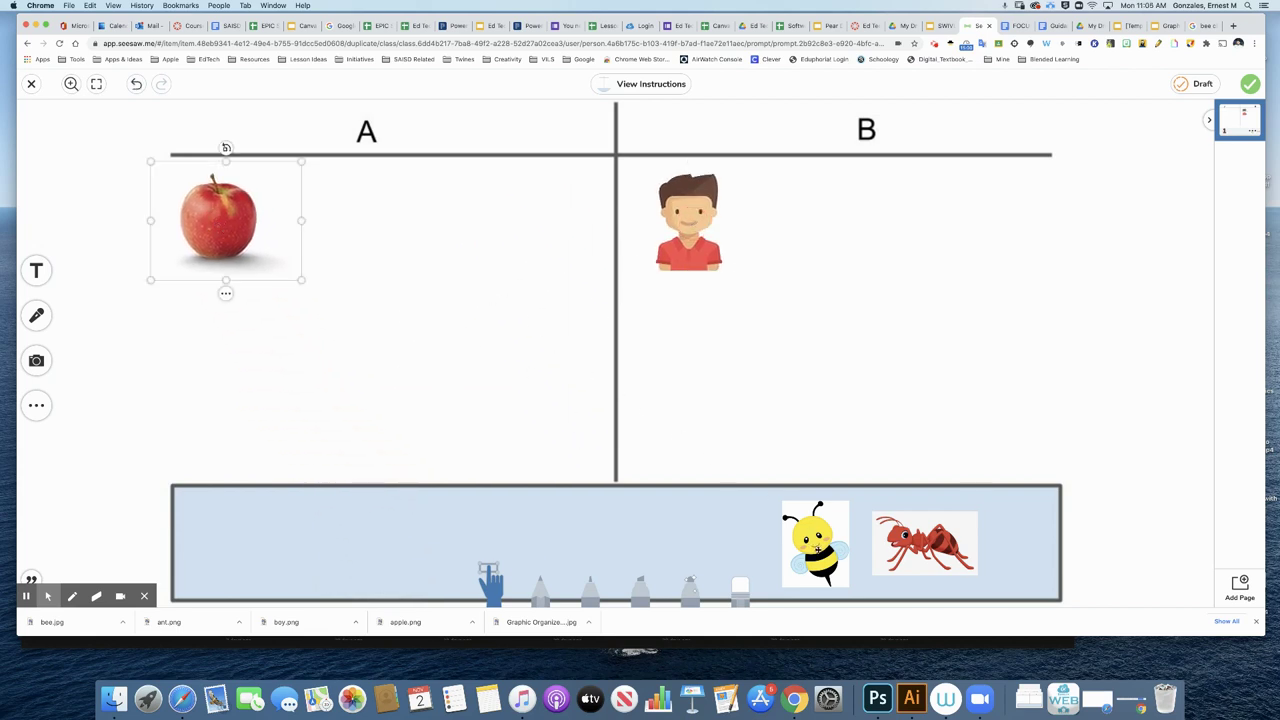
pyautogui.moveTo(818, 548); pyautogui.dragTo(790, 238)
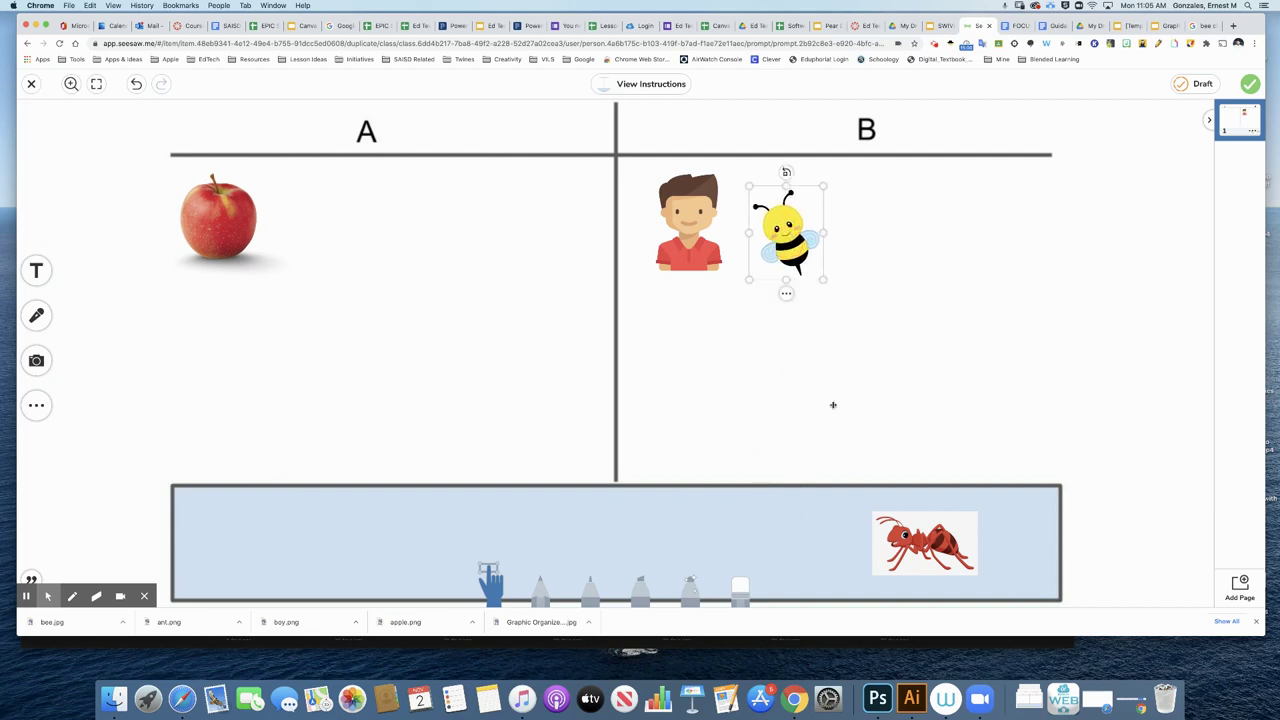
pyautogui.moveTo(904, 547); pyautogui.dragTo(686, 574)
pyautogui.moveTo(224, 231); pyautogui.dragTo(262, 570)
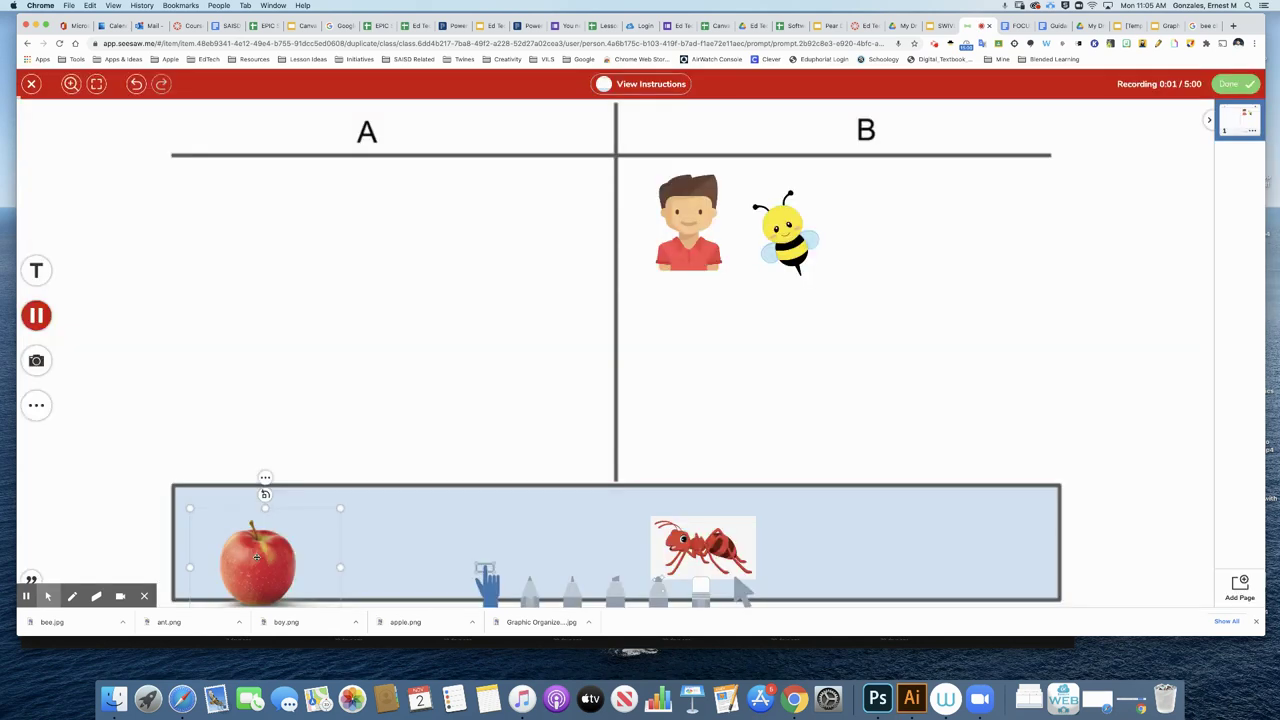
# Drag the apple into column A while recording, then pause the recording at 0:07
pyautogui.moveTo(257, 557); pyautogui.dragTo(240, 207)
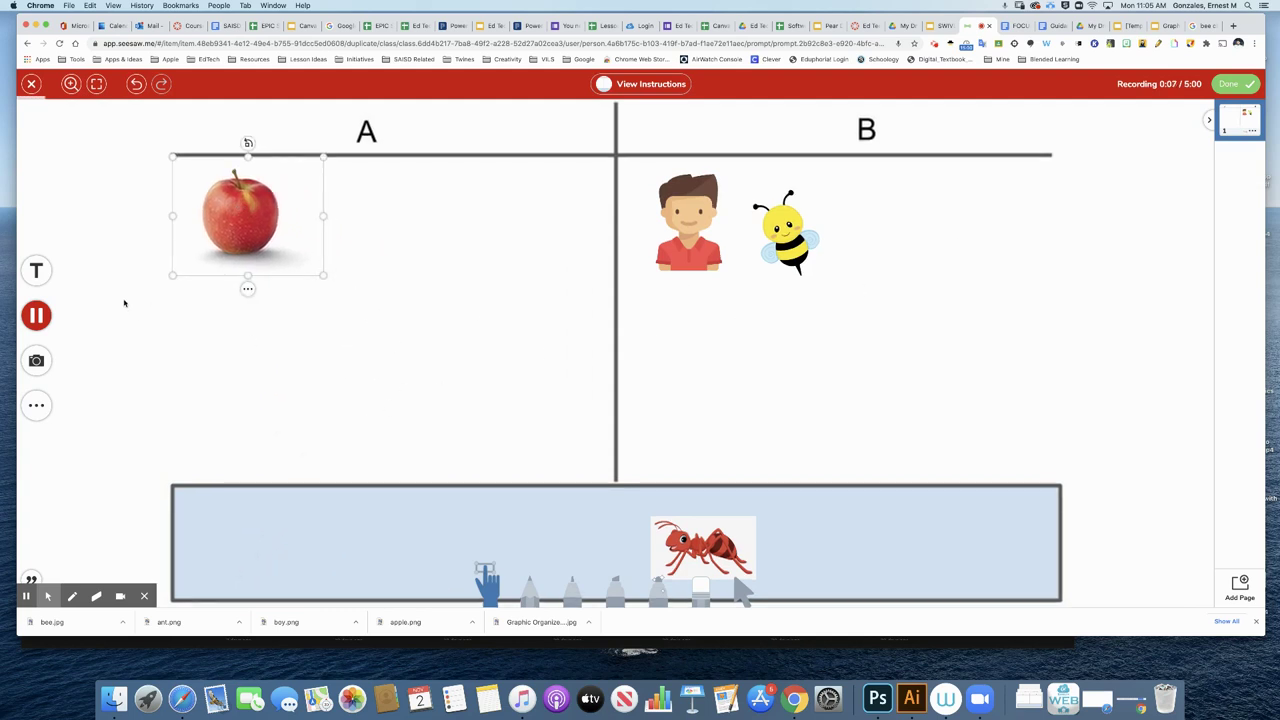
pyautogui.click(36, 316)
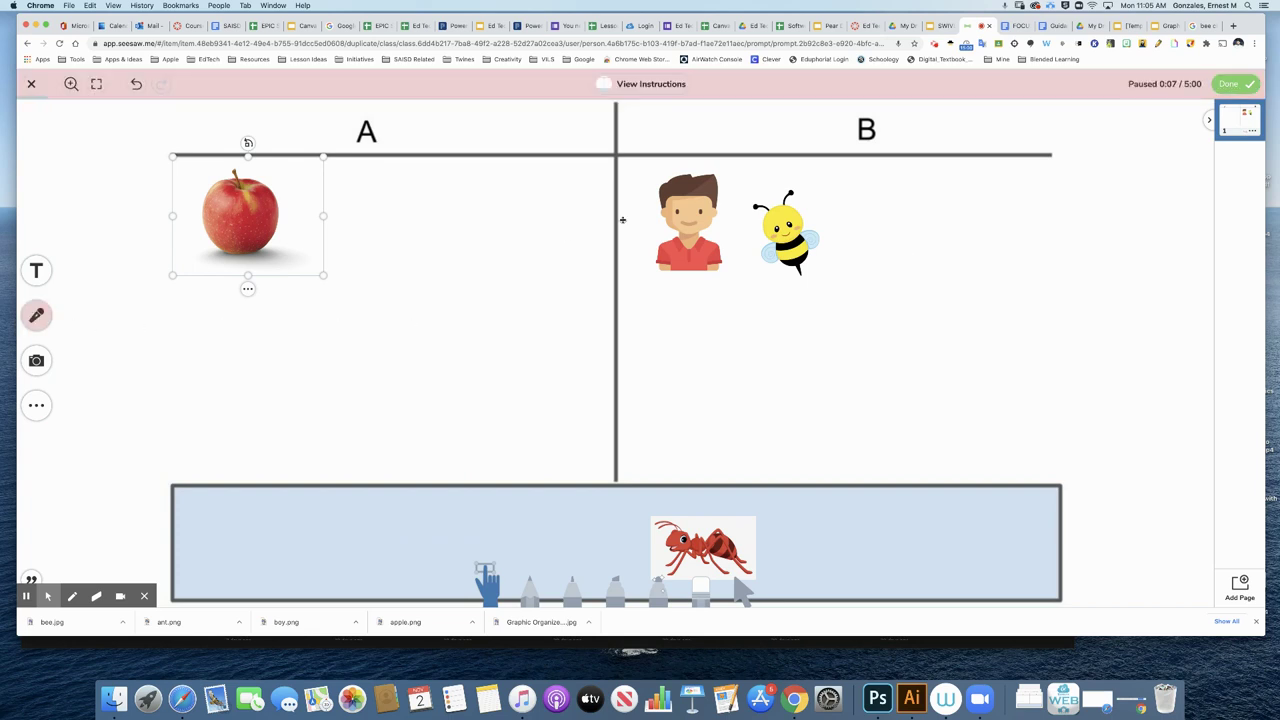